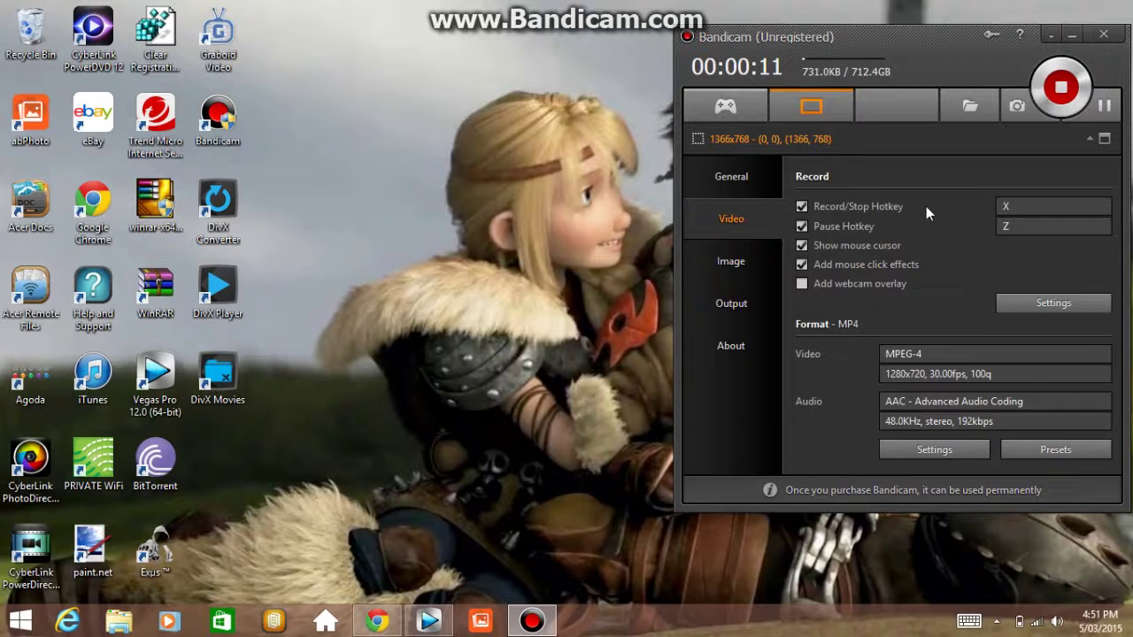
Step: Bring the Chrome window with the YouTube channel page forward, behind Bandicam
click(377, 621)
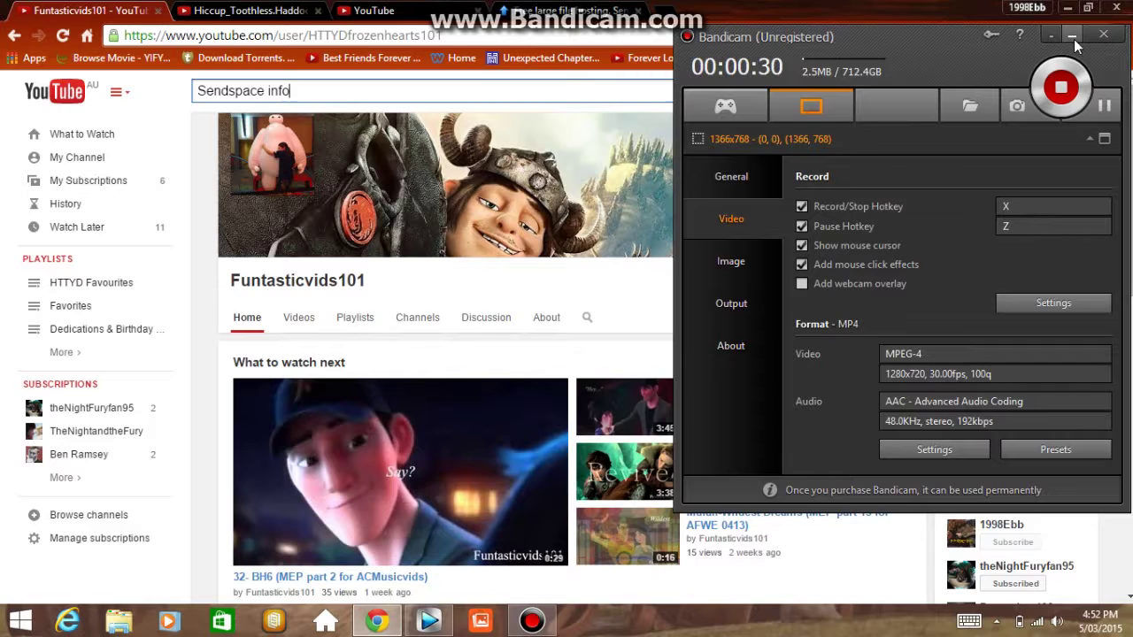
Step: Minimize Bandicam and browse Sendspace to Pictures > Hiccup and Toothless 1.2.jpg
click(1074, 39)
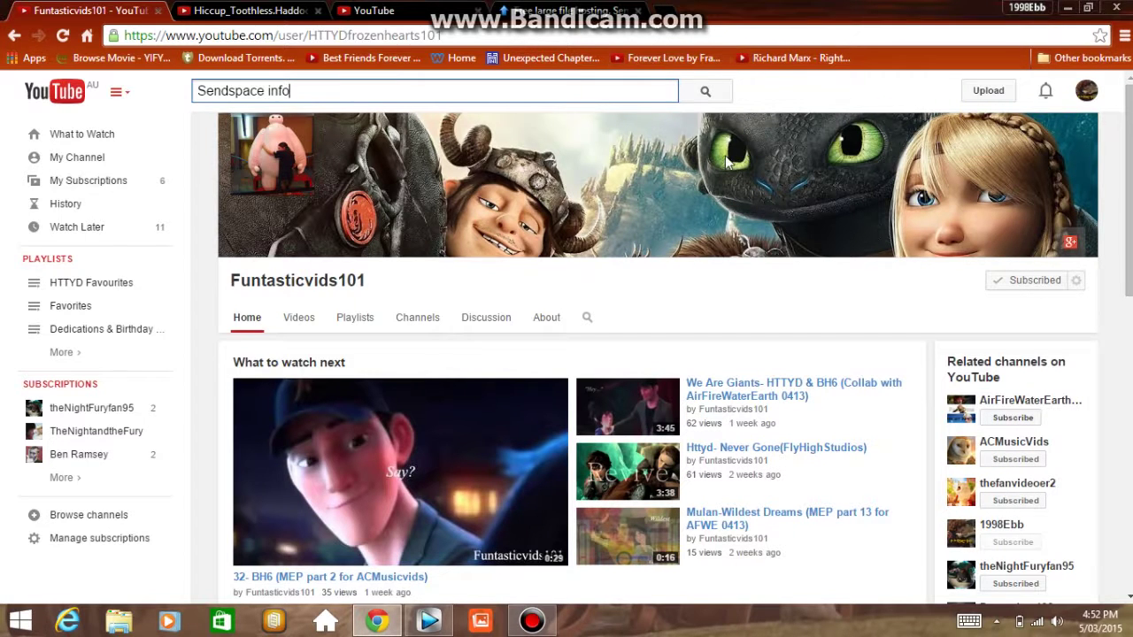
click(566, 11)
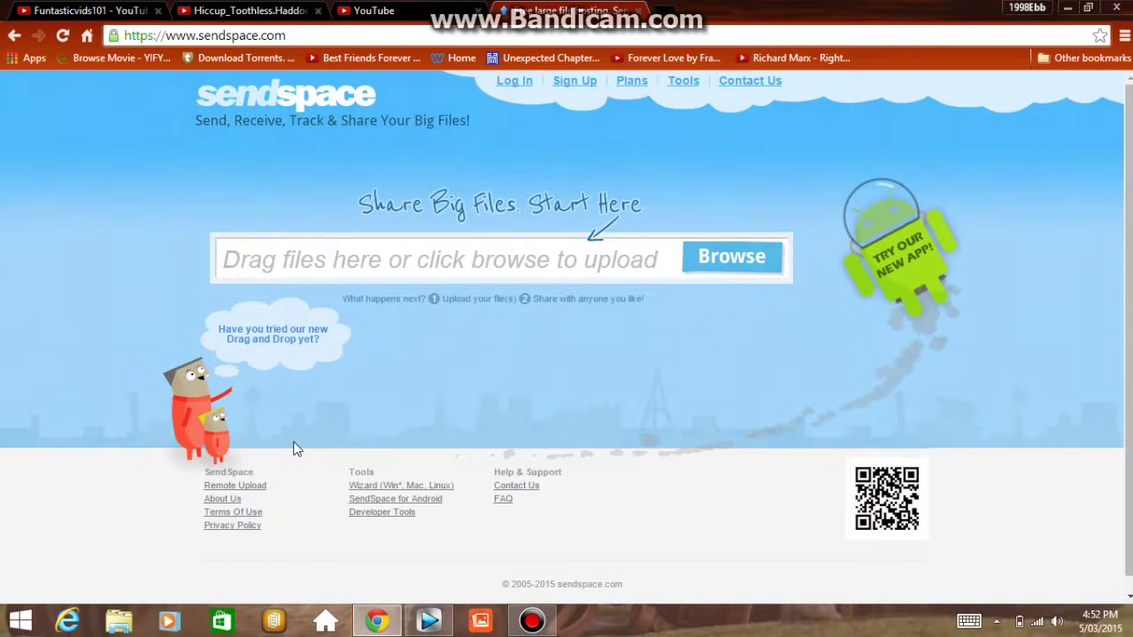
click(728, 259)
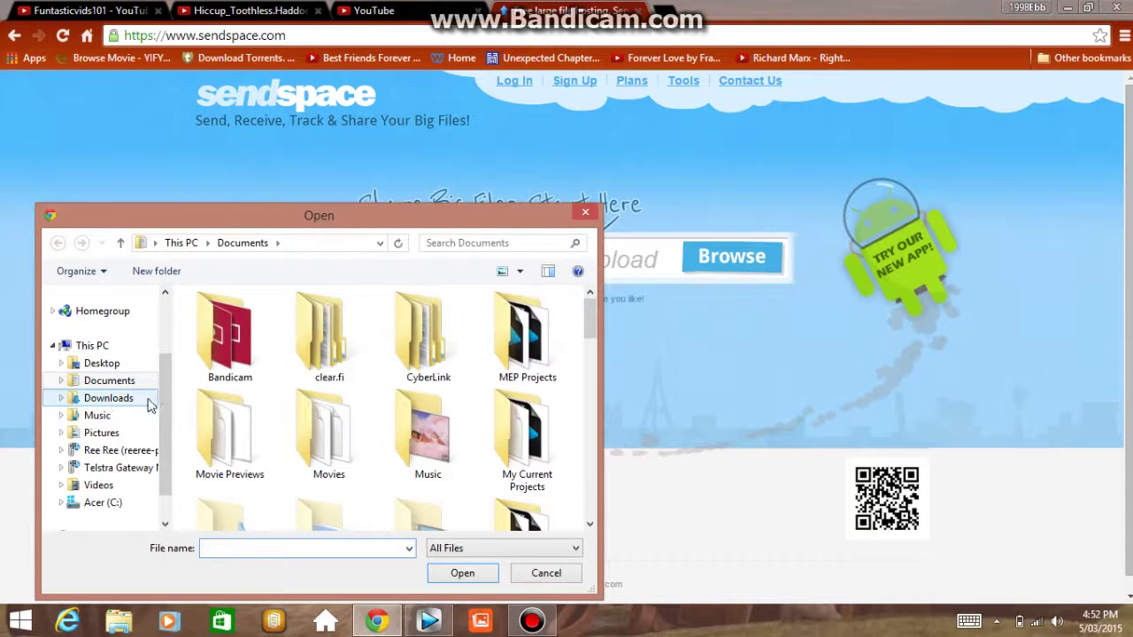
click(102, 433)
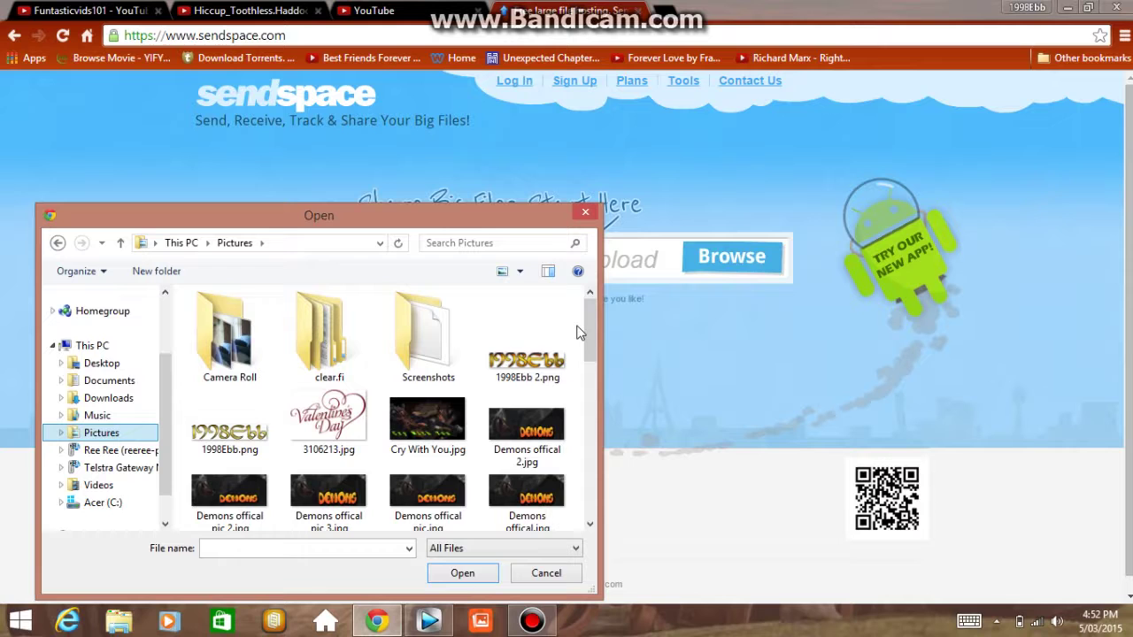
drag(592, 327, 563, 470)
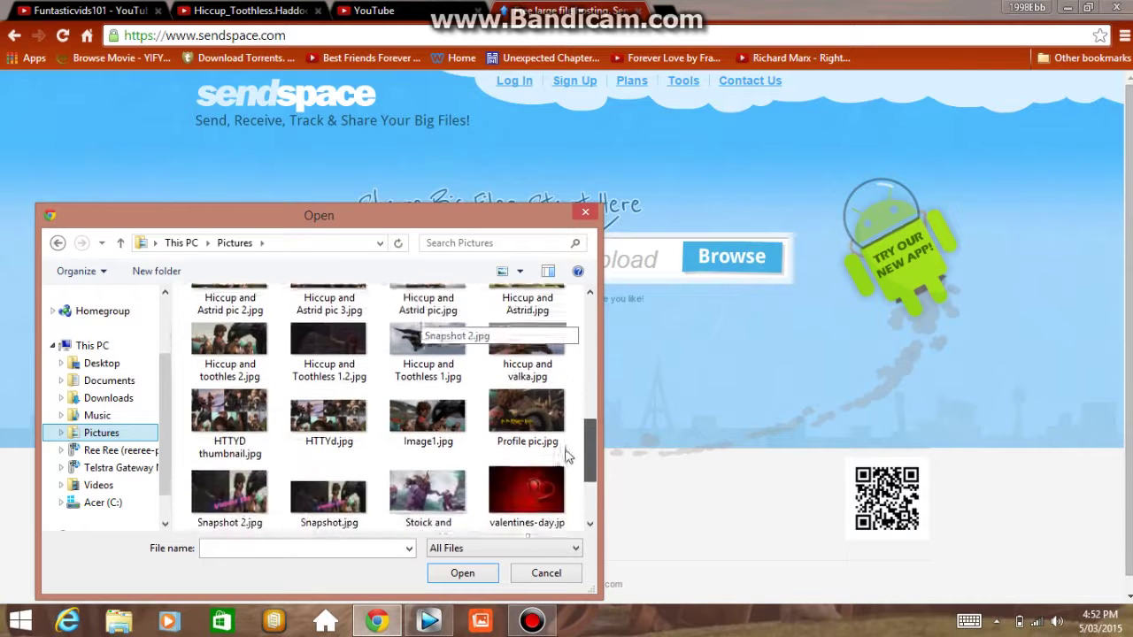
drag(564, 470, 579, 425)
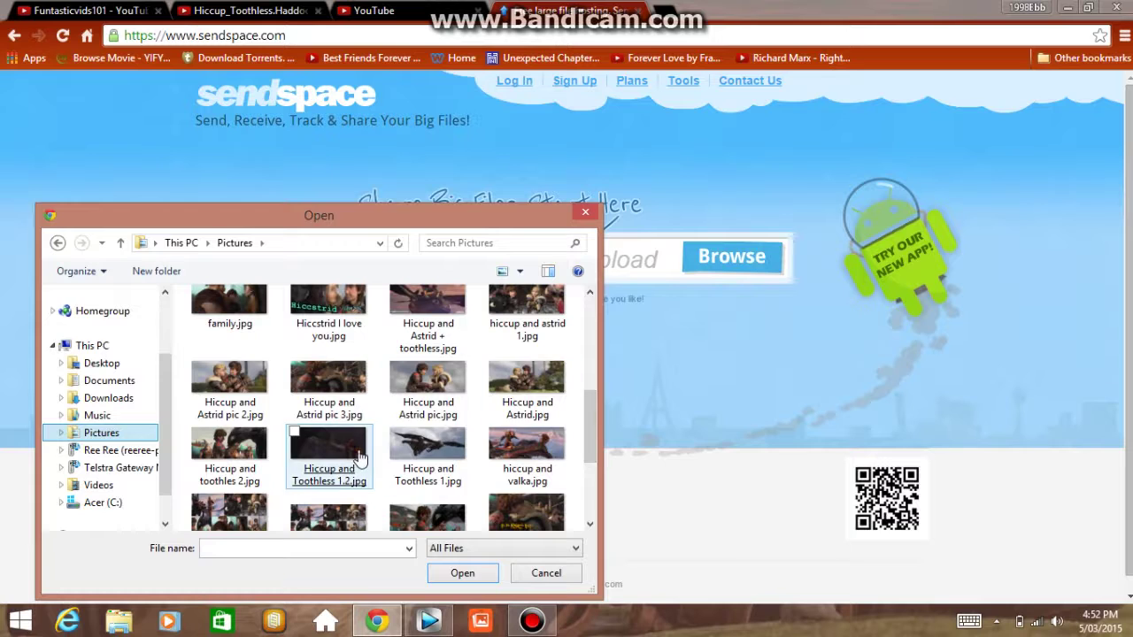
double_click(332, 443)
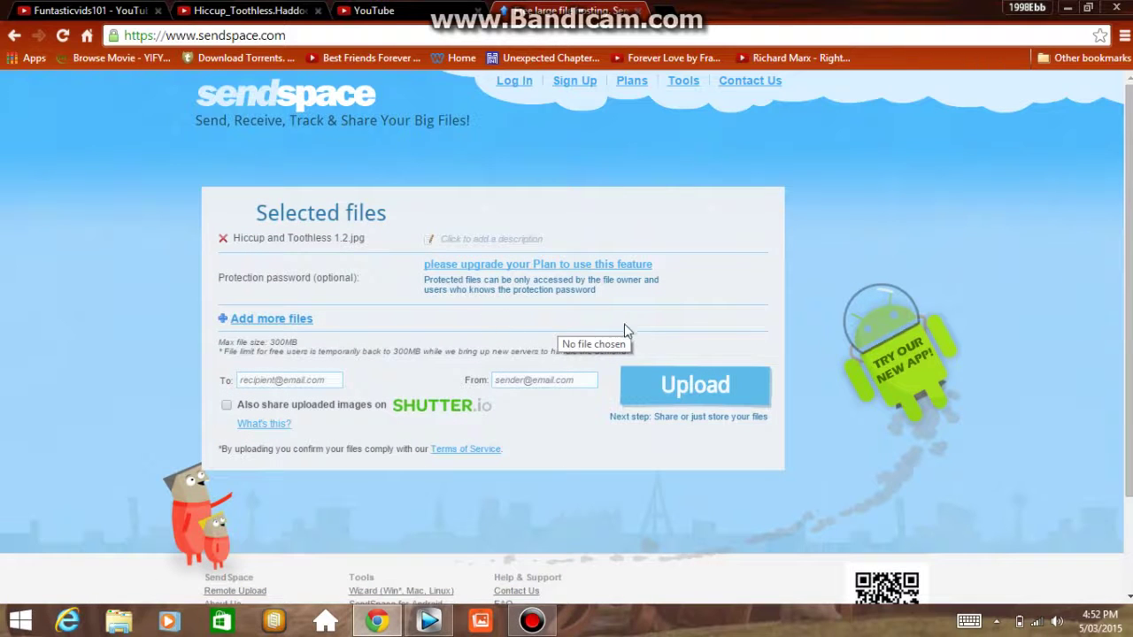
Step: Upload Hiccup and Toothless 1.2.jpg, copy its download link, and return to the YouTube tab
click(657, 394)
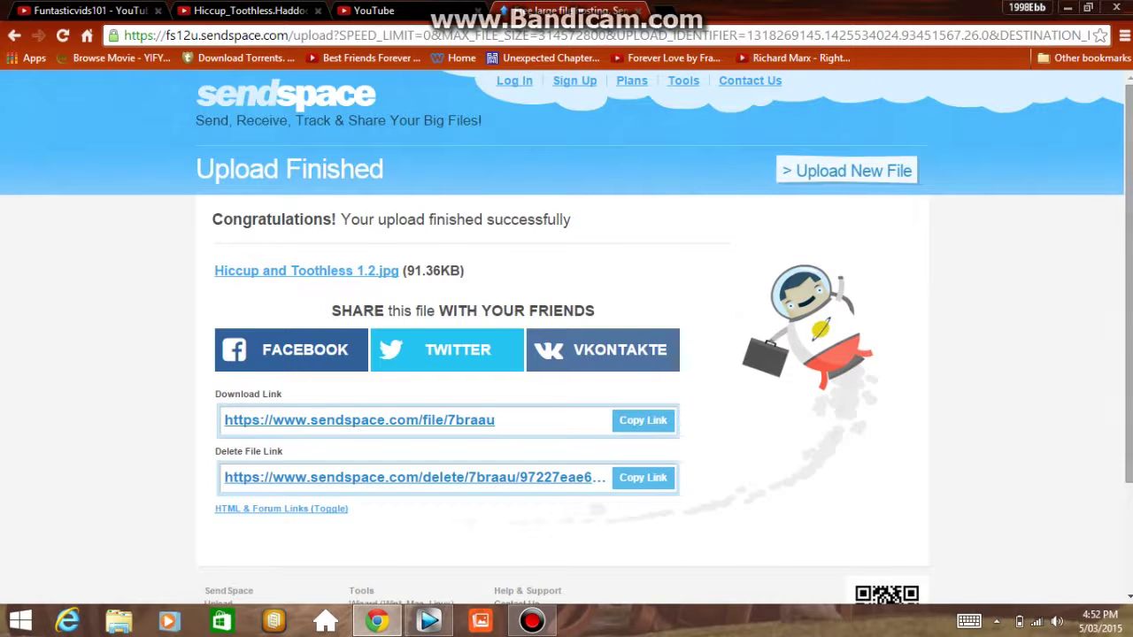
drag(1122, 212, 1130, 256)
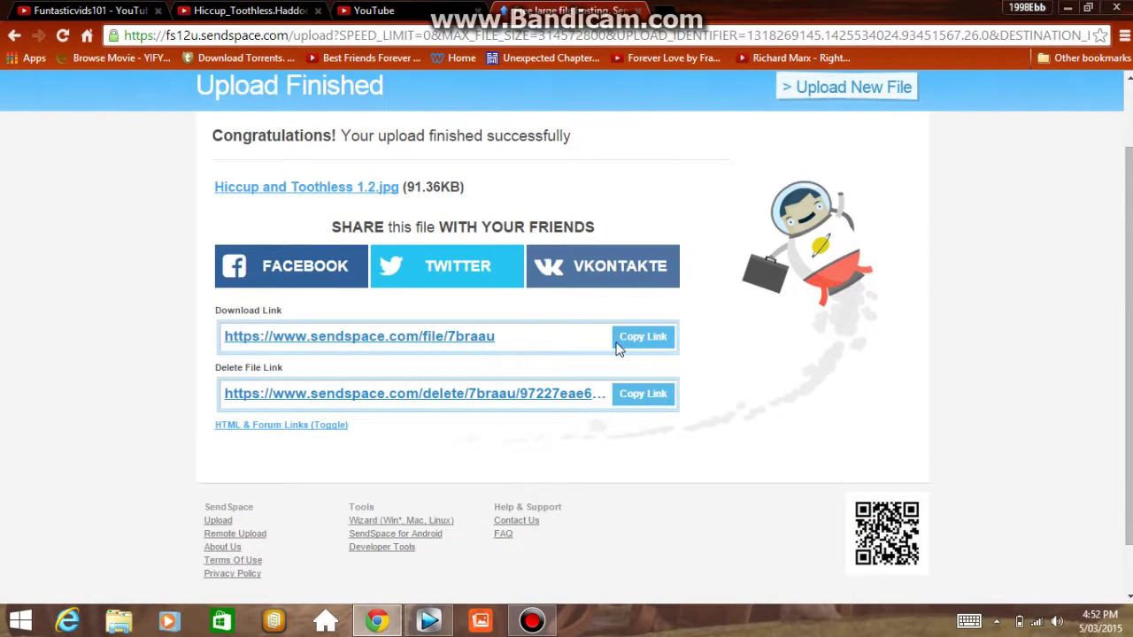
click(644, 343)
scroll(1128, 319, up, 1)
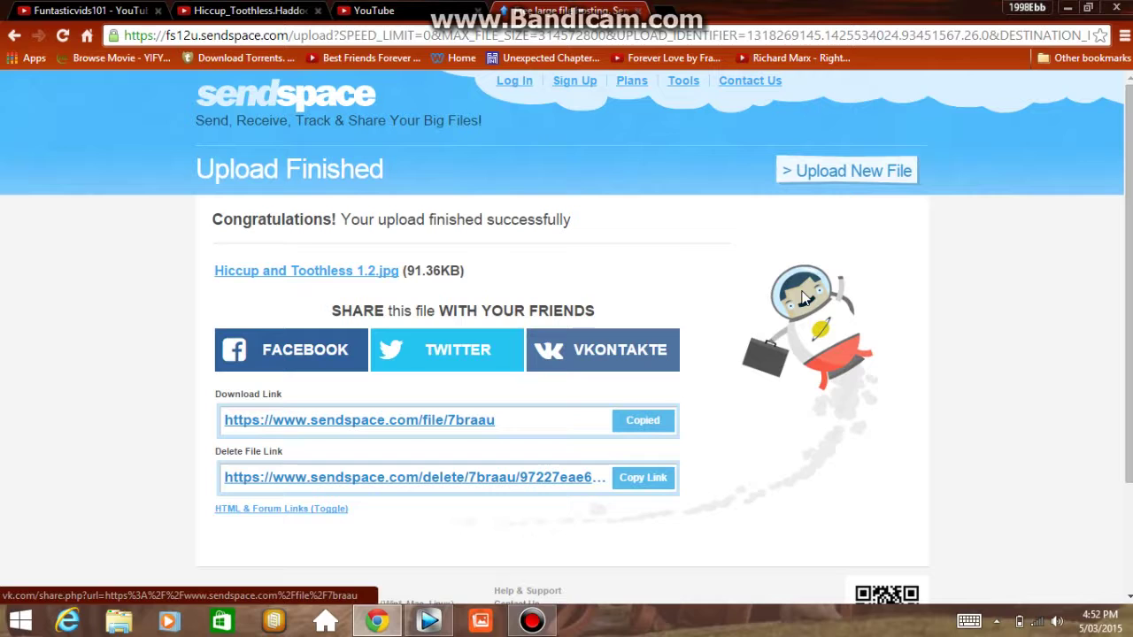
click(202, 10)
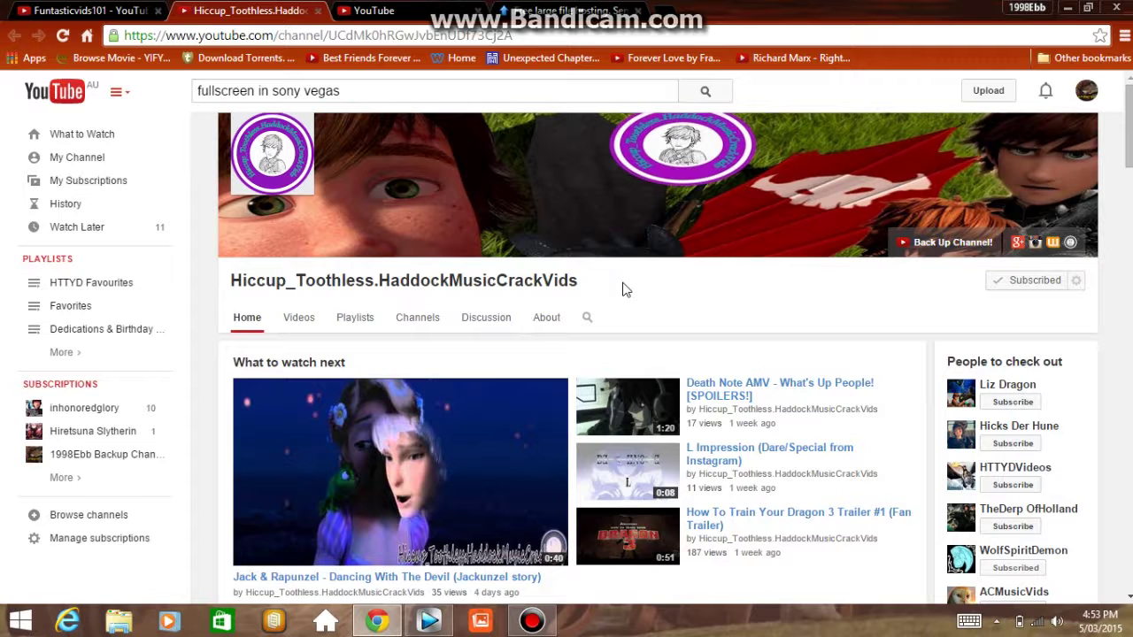
Step: Scroll the YouTube channel page down and back up
mouse_move(400, 470)
scroll(733, 307, down, 2)
scroll(733, 307, up, 2)
Step: Turn off Maintain Aspect Ratio on the Hiccup and Astrid clip at 00:00:12:15
click(429, 622)
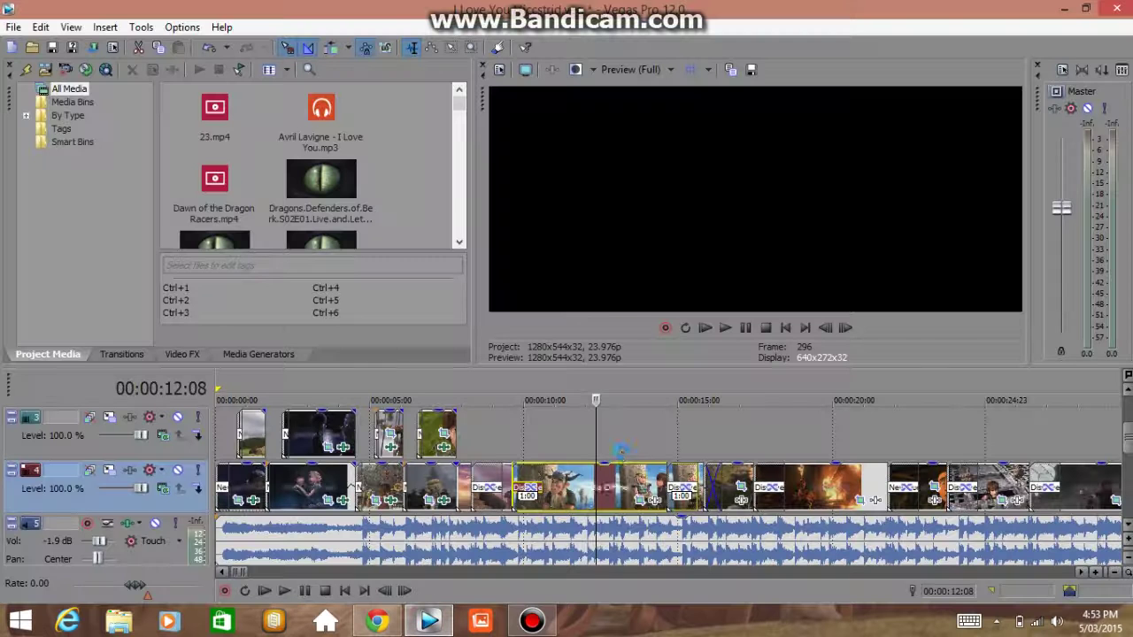
click(588, 482)
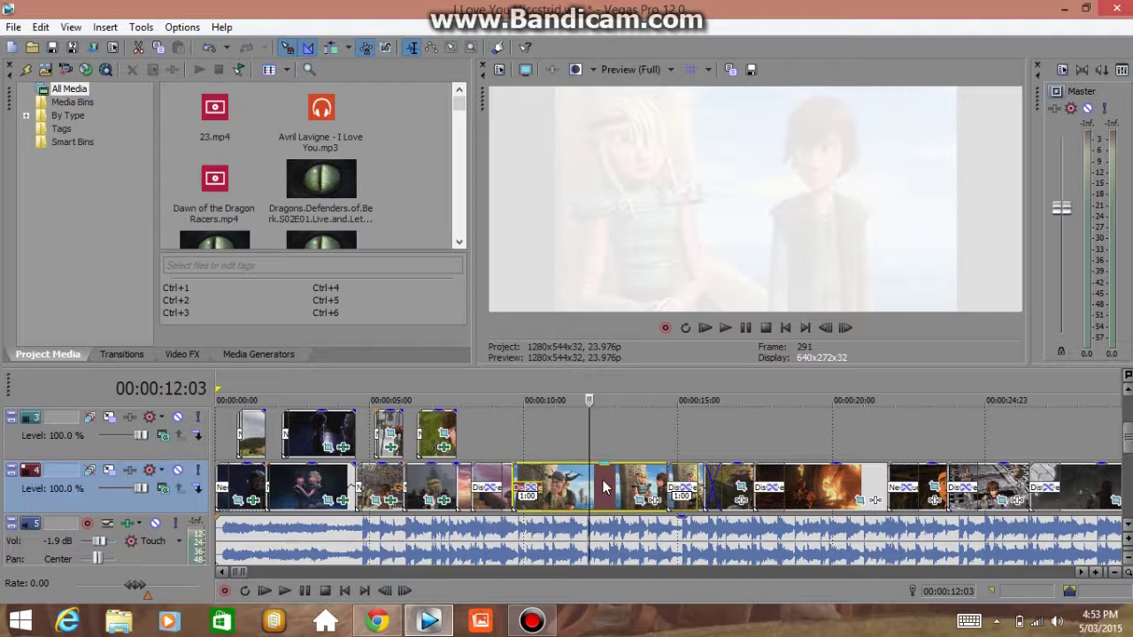
click(606, 485)
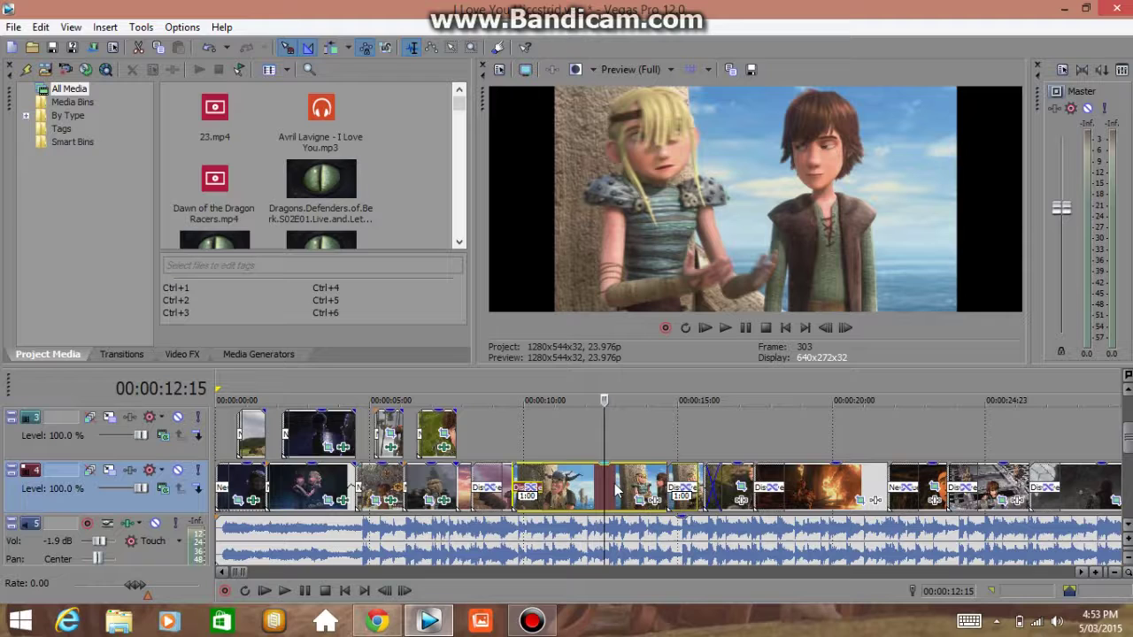
right_click(615, 488)
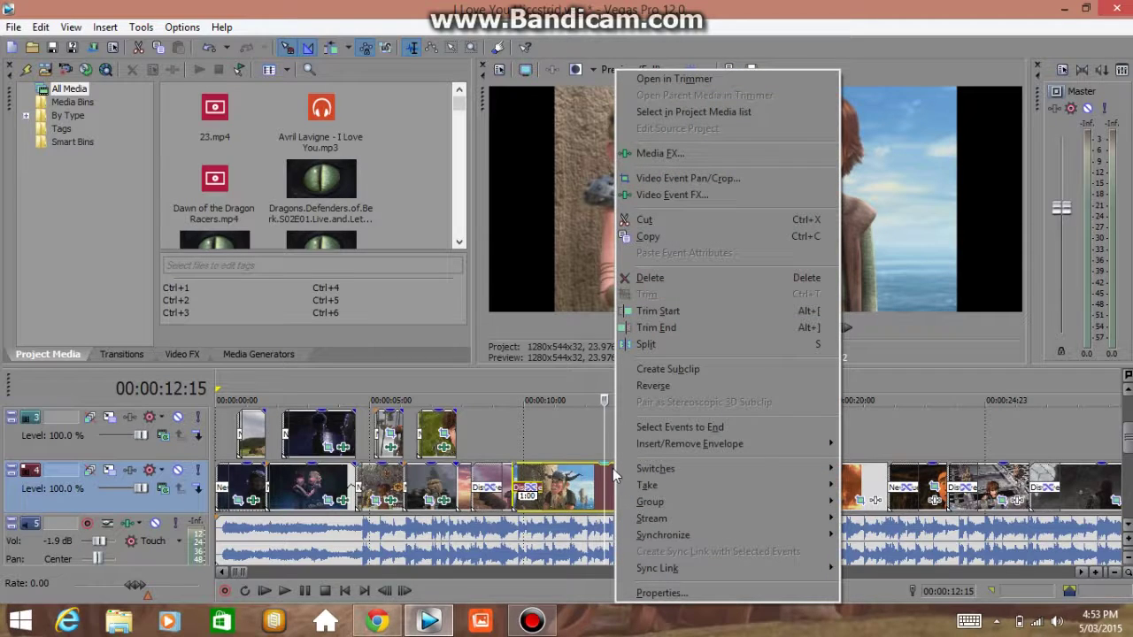
mouse_move(656, 468)
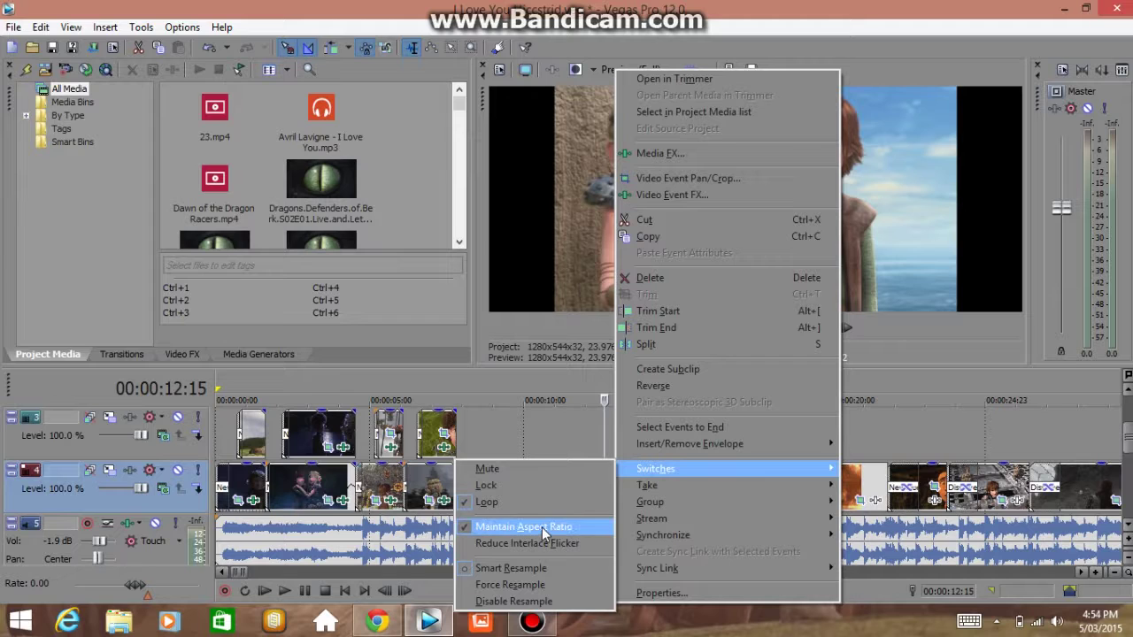
click(544, 529)
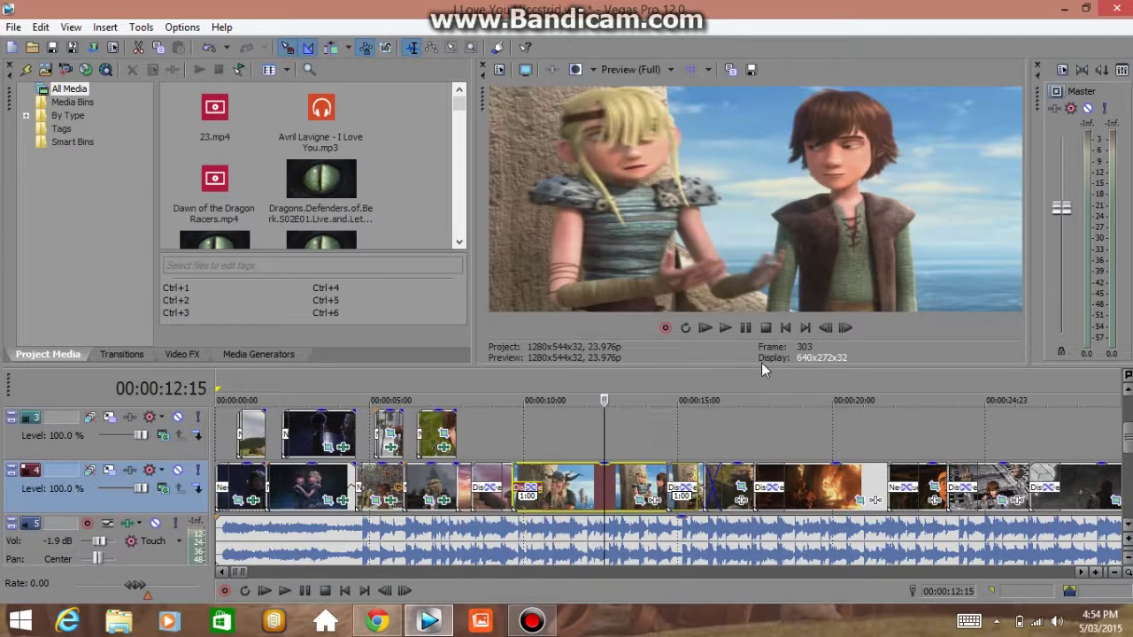
click(613, 485)
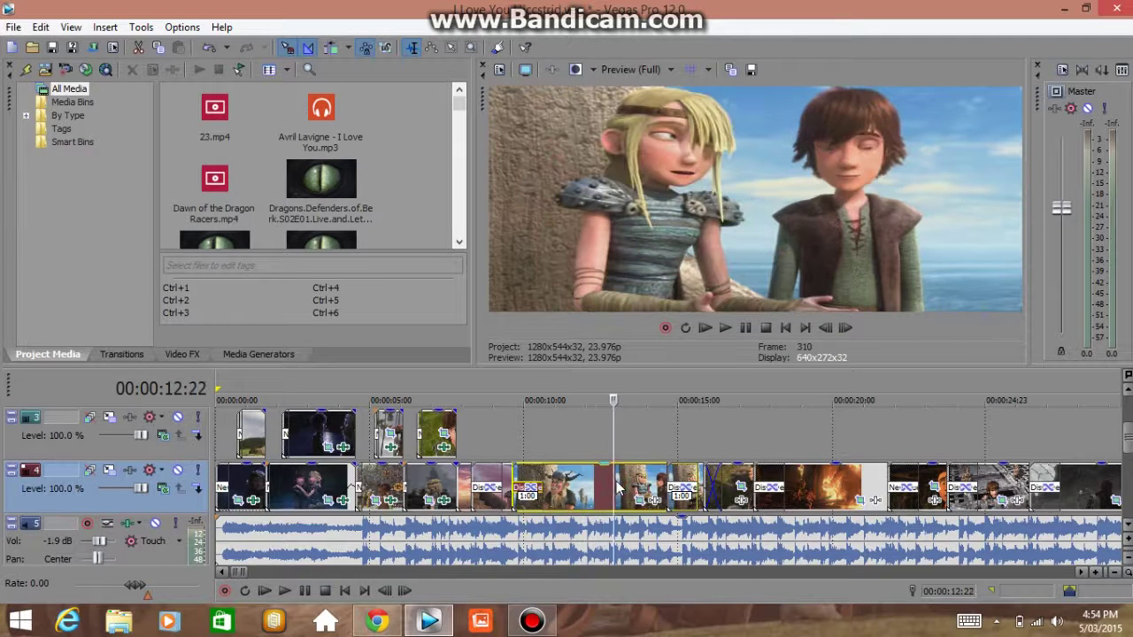
Step: Add a video track from the track context menu, then undo it
click(637, 431)
scroll(637, 431, down, 2)
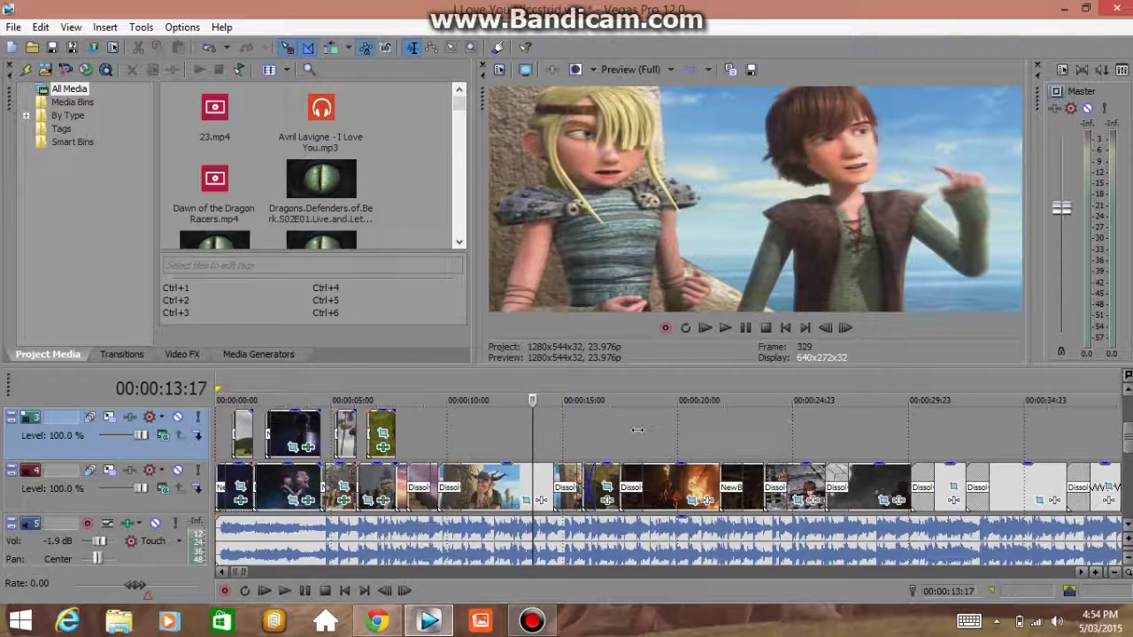
scroll(638, 431, down, 3)
scroll(637, 430, down, 3)
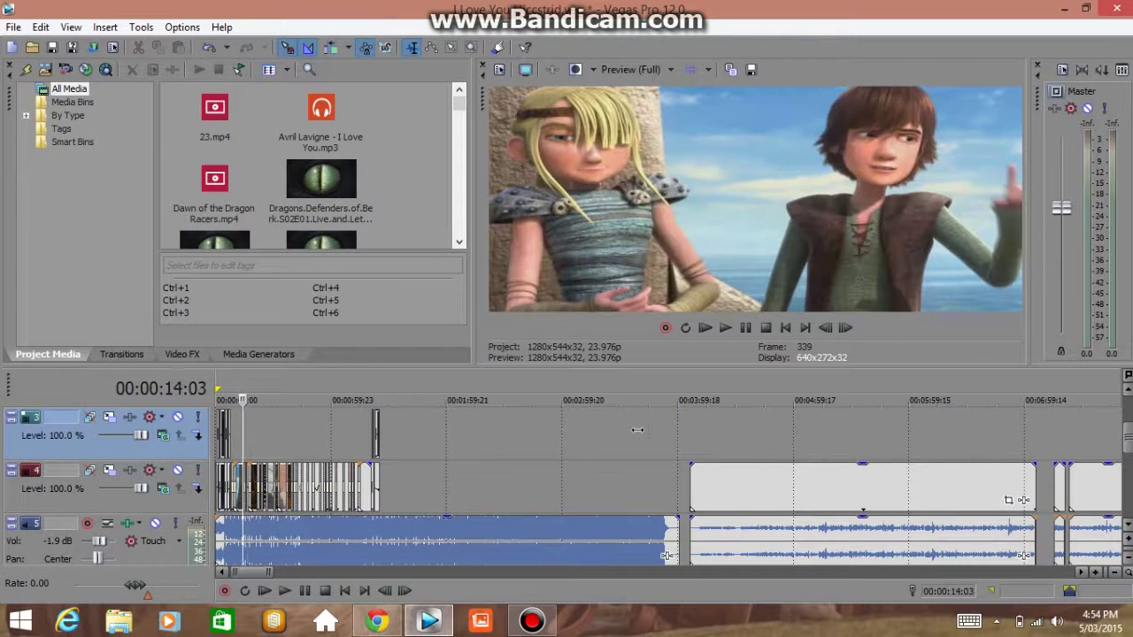
scroll(637, 431, down, 3)
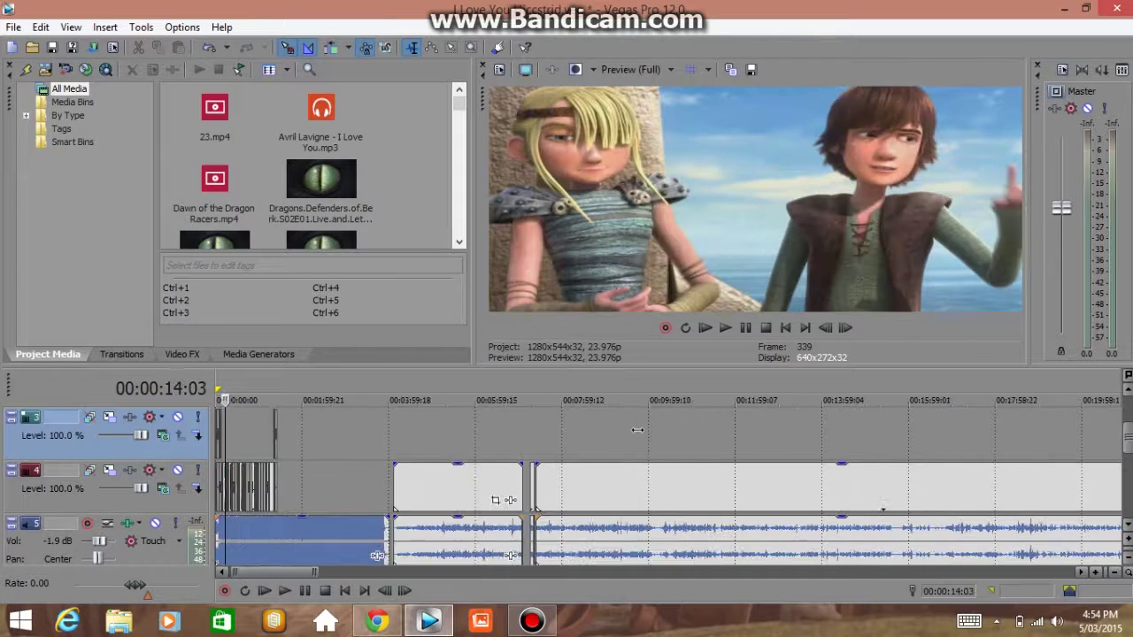
right_click(769, 441)
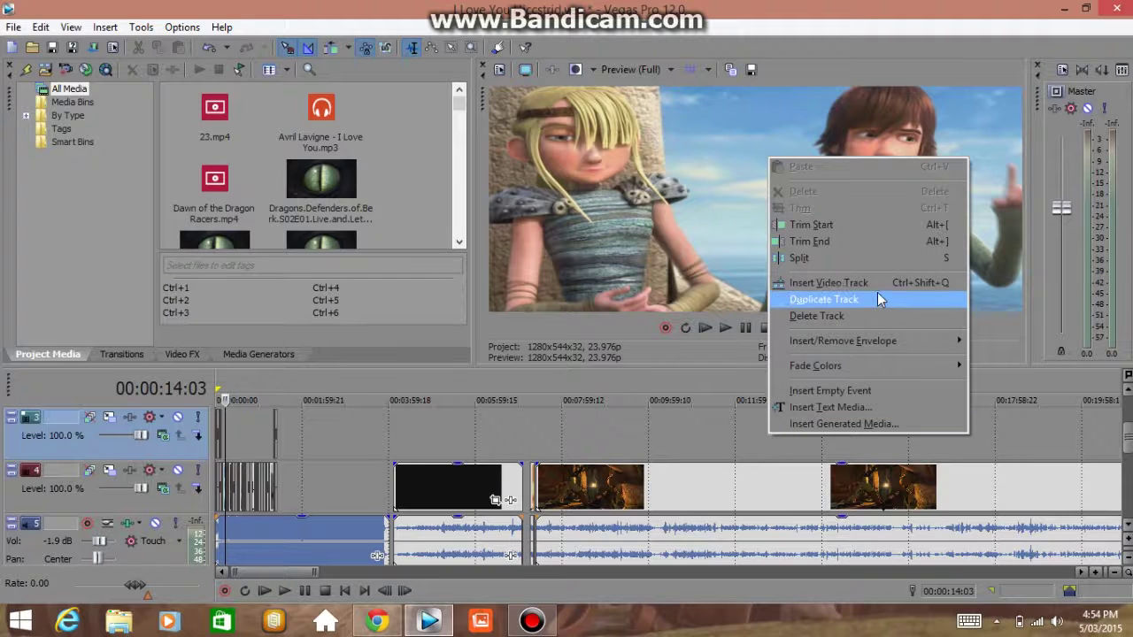
click(872, 285)
right_click(871, 292)
click(549, 419)
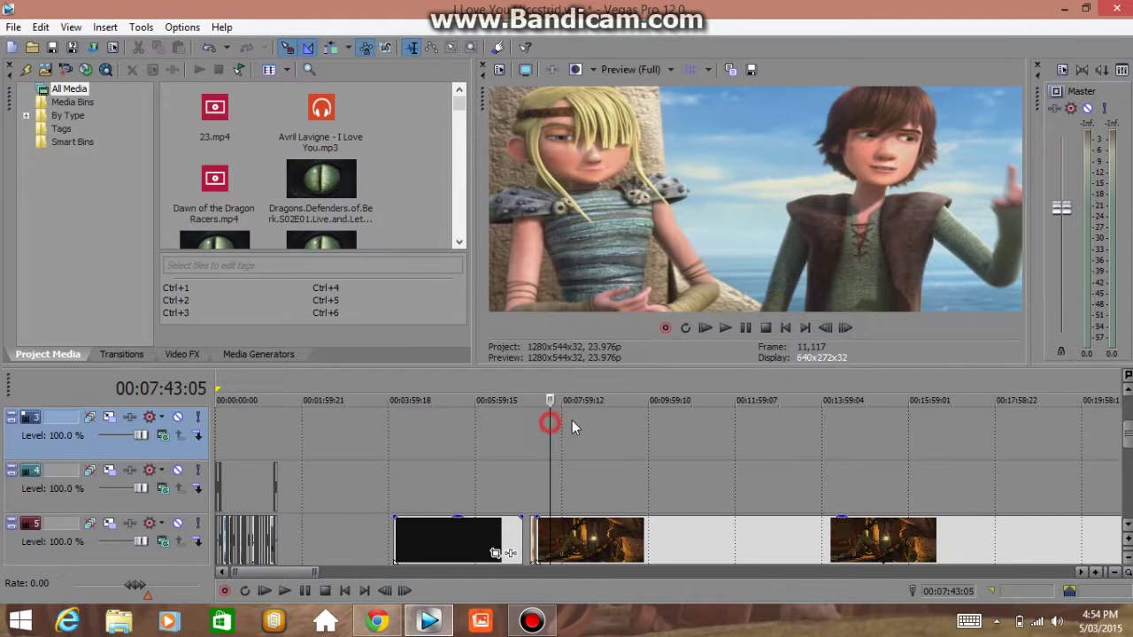
key(ctrl+z)
key(ctrl+z)
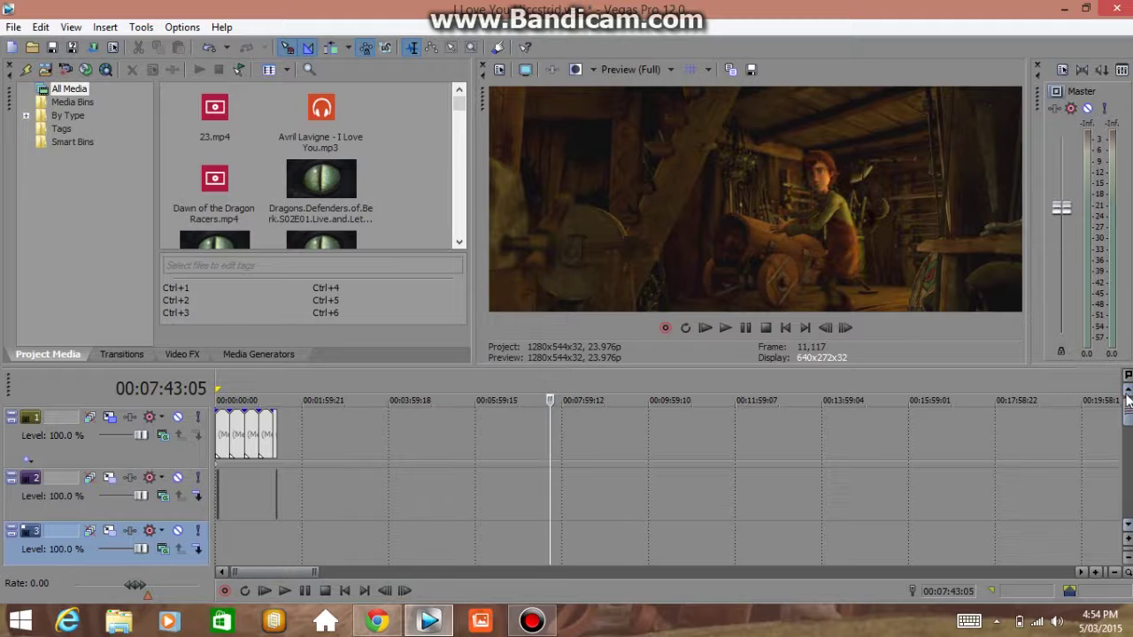
click(41, 26)
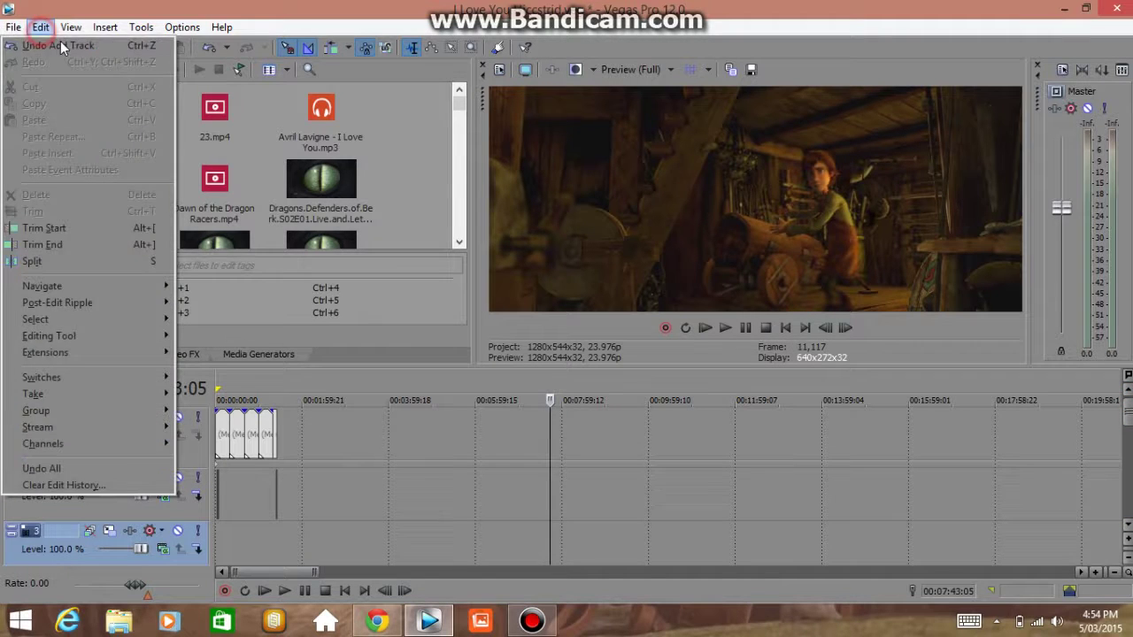
Step: Insert a new empty video track at the top of the timeline
right_click(421, 418)
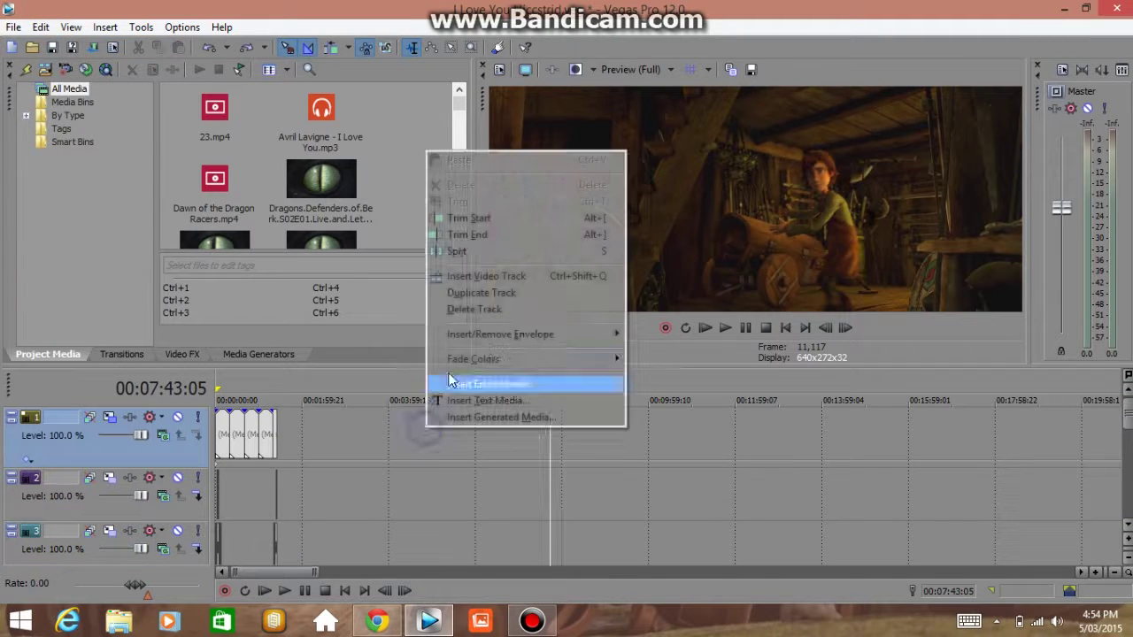
click(483, 279)
click(343, 425)
scroll(343, 421, up, 3)
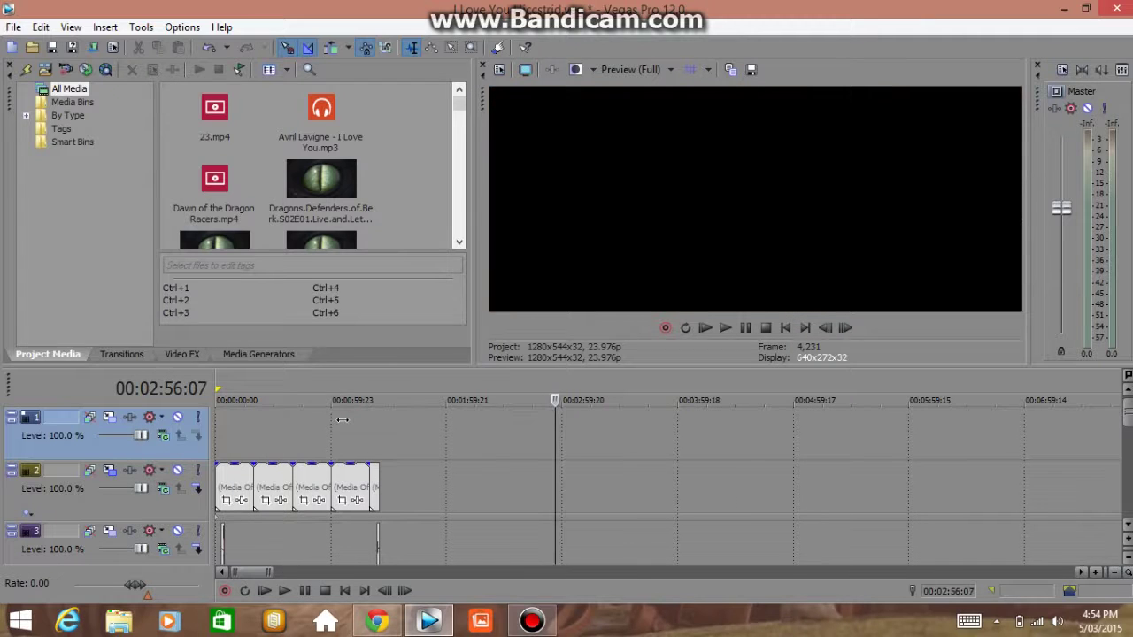
drag(459, 106, 451, 244)
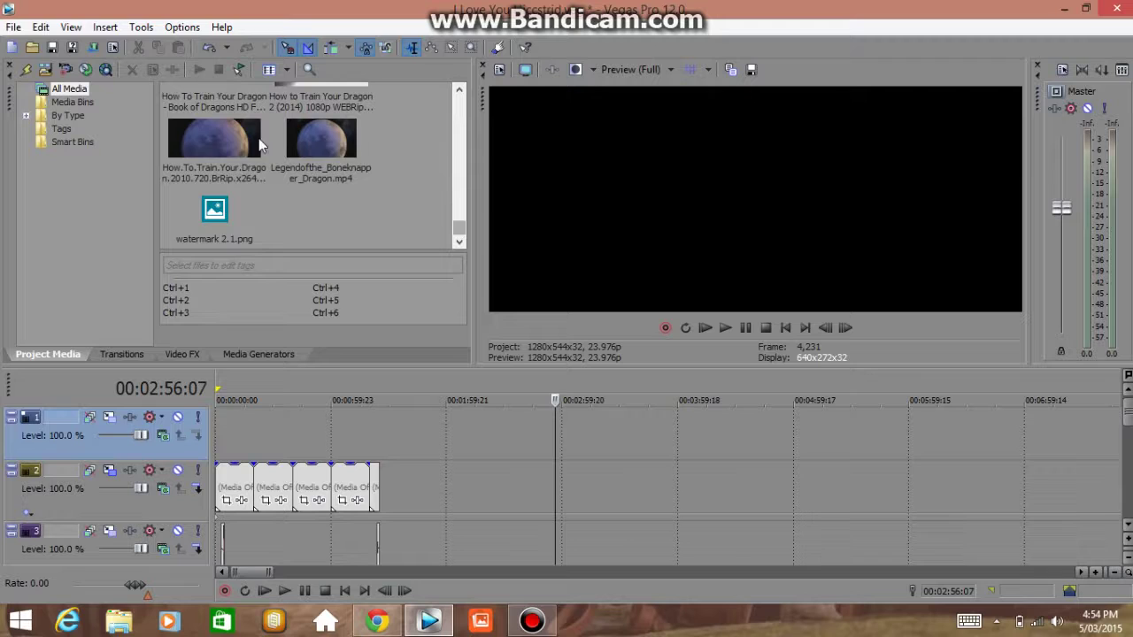
Step: Drag How.To.Train.Your.Dragon 2010 onto track 1 and scrub the timeline to preview it
click(213, 135)
drag(213, 134, 285, 424)
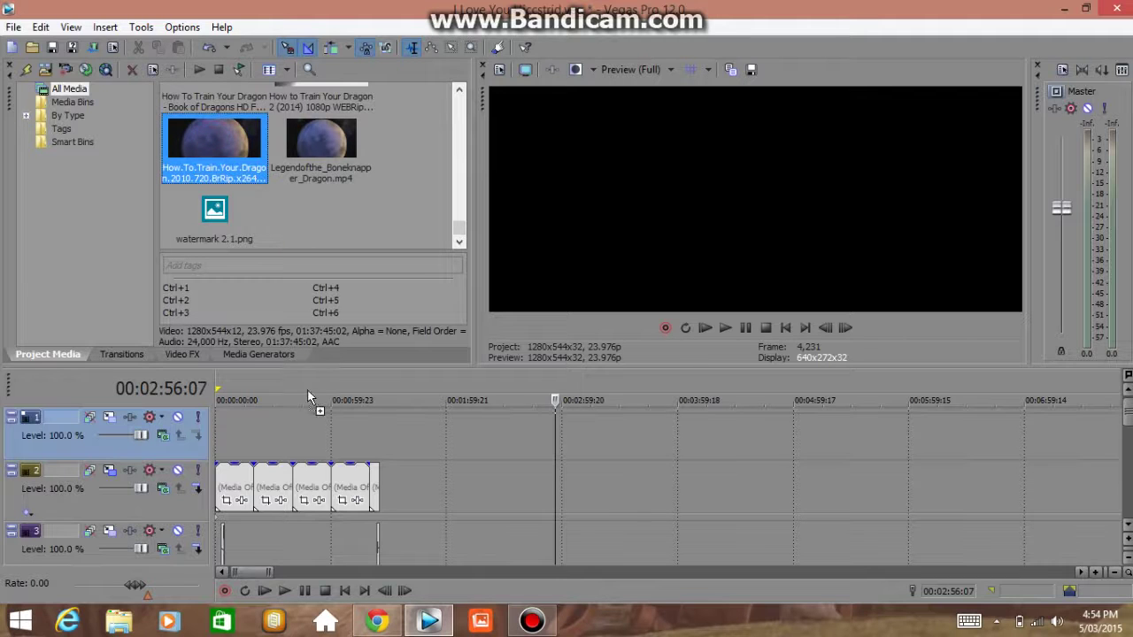
click(609, 432)
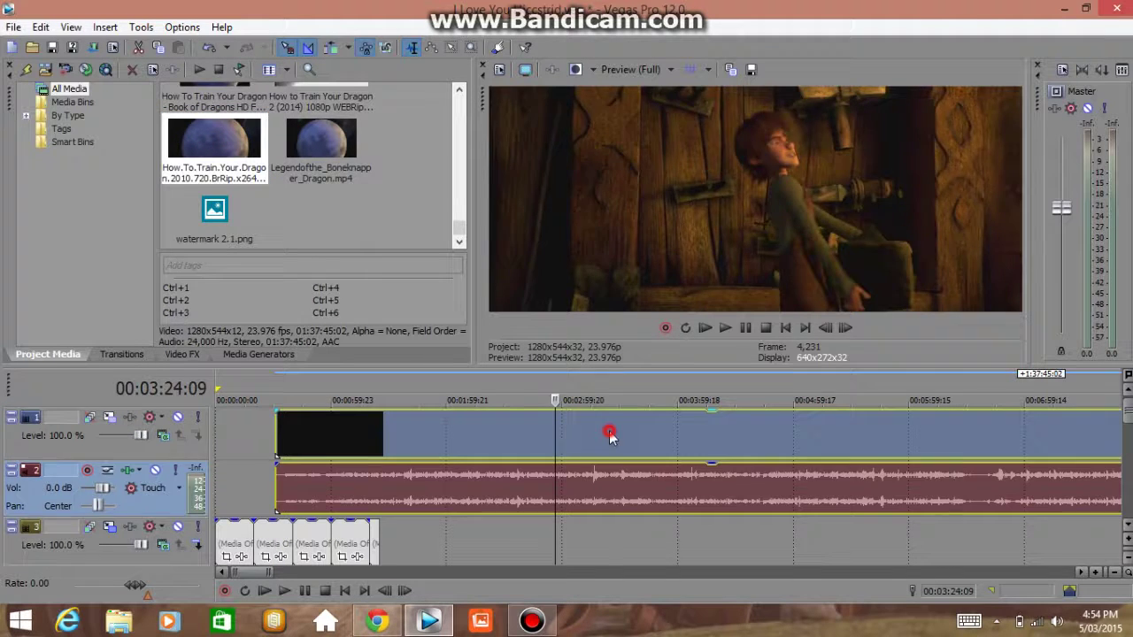
click(569, 432)
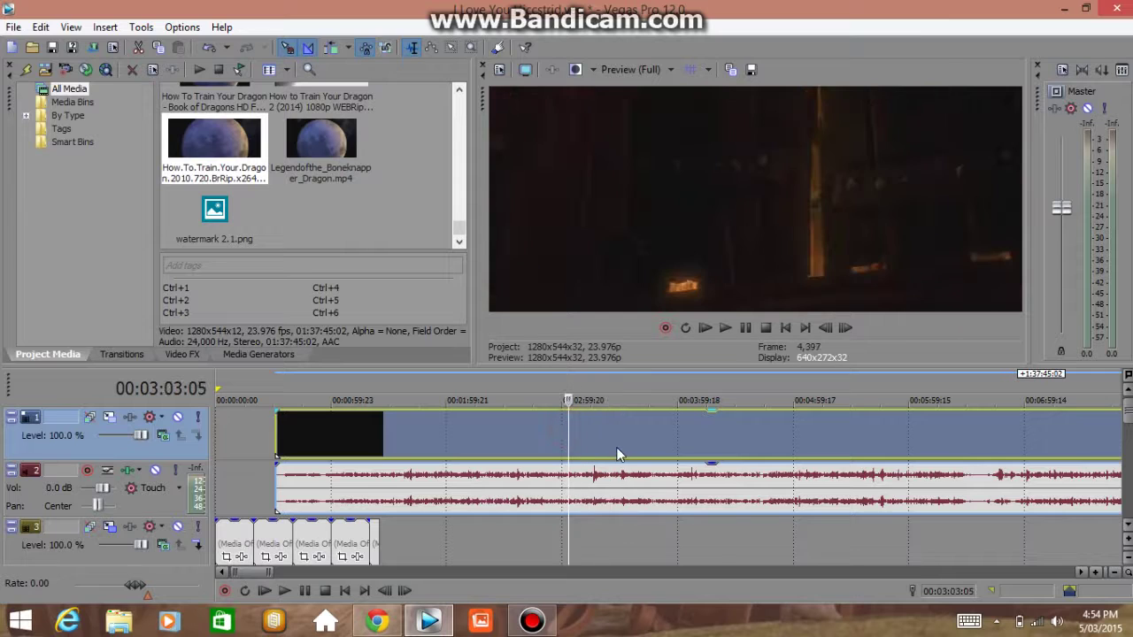
click(589, 434)
click(487, 434)
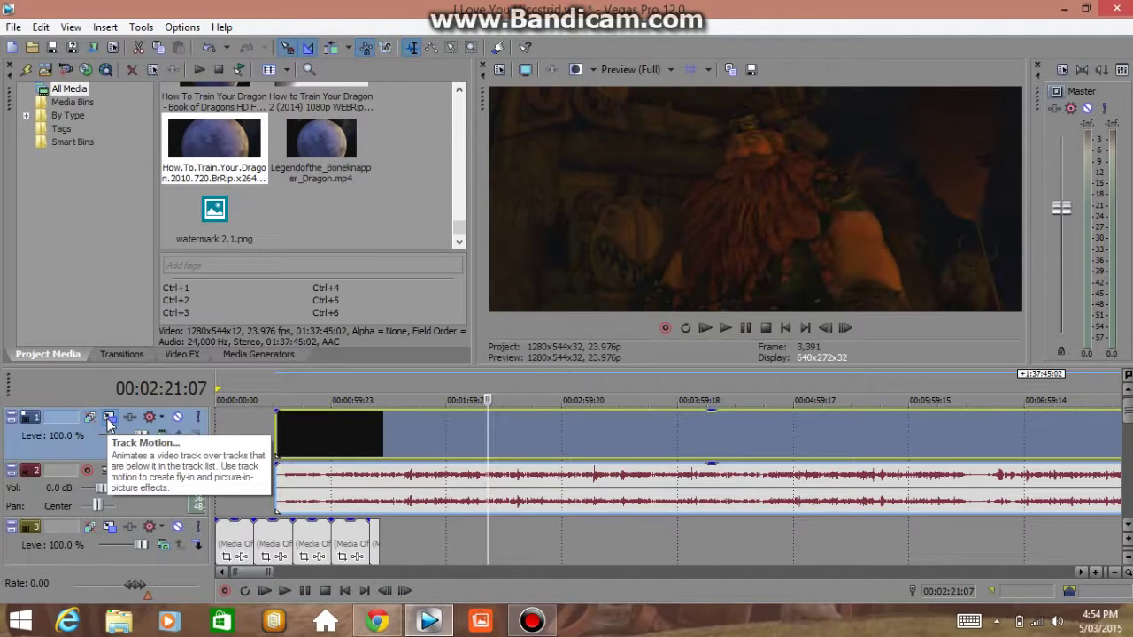
Step: Enlarge track 1's motion frame to 1923×817 in Track Motion
click(109, 418)
mouse_move(663, 129)
mouse_down()
mouse_move(479, 280)
mouse_move(538, 298)
mouse_up()
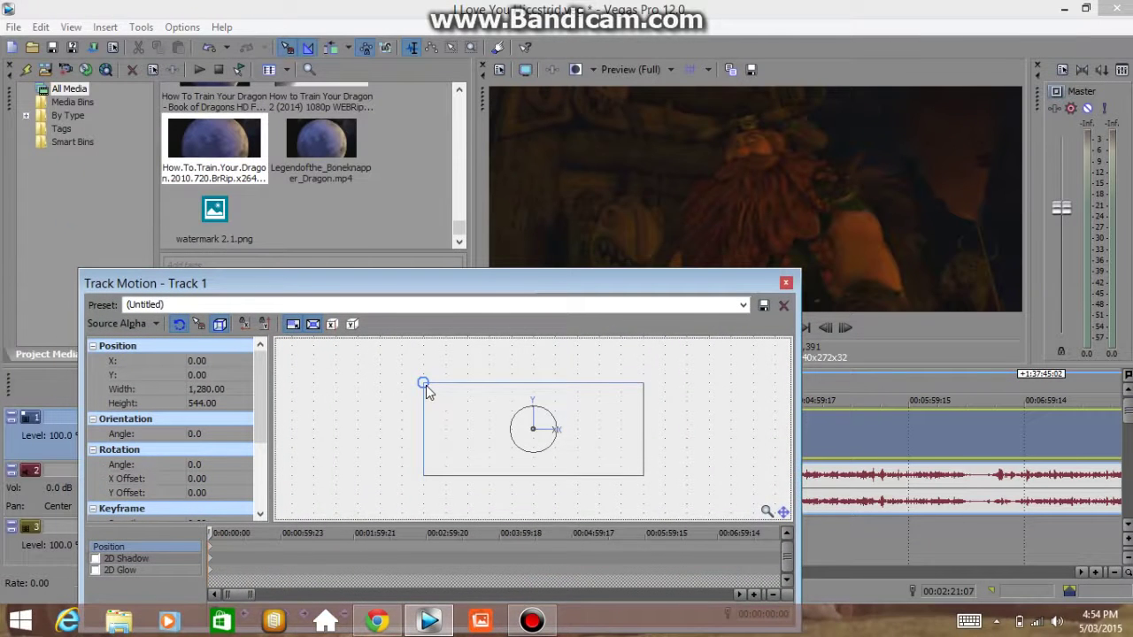
click(424, 388)
drag(424, 388, 369, 359)
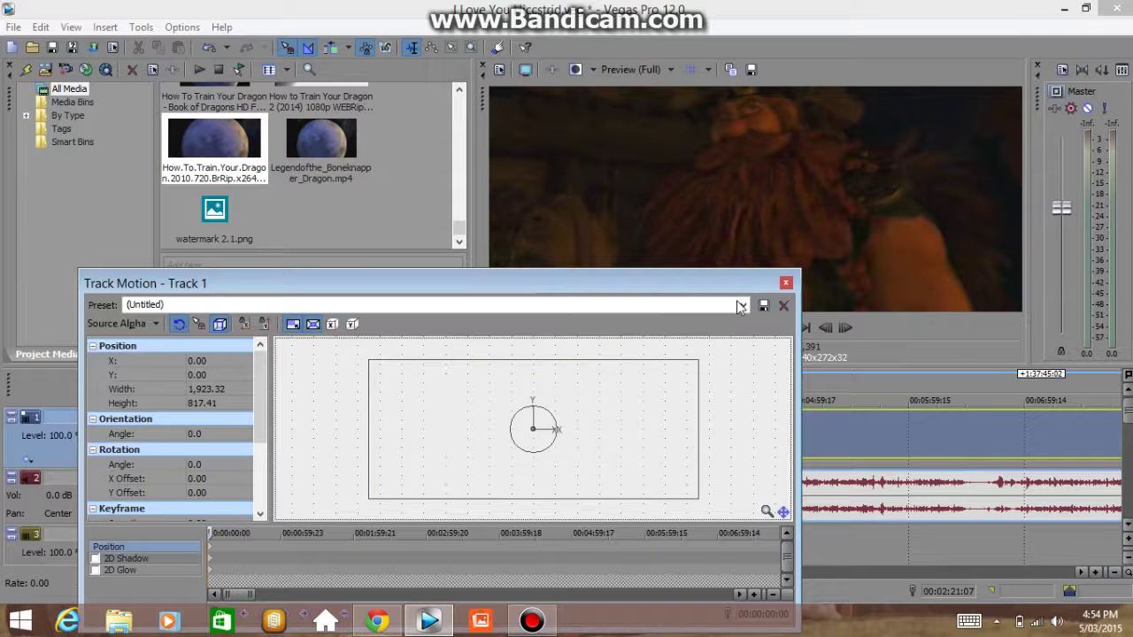
click(785, 282)
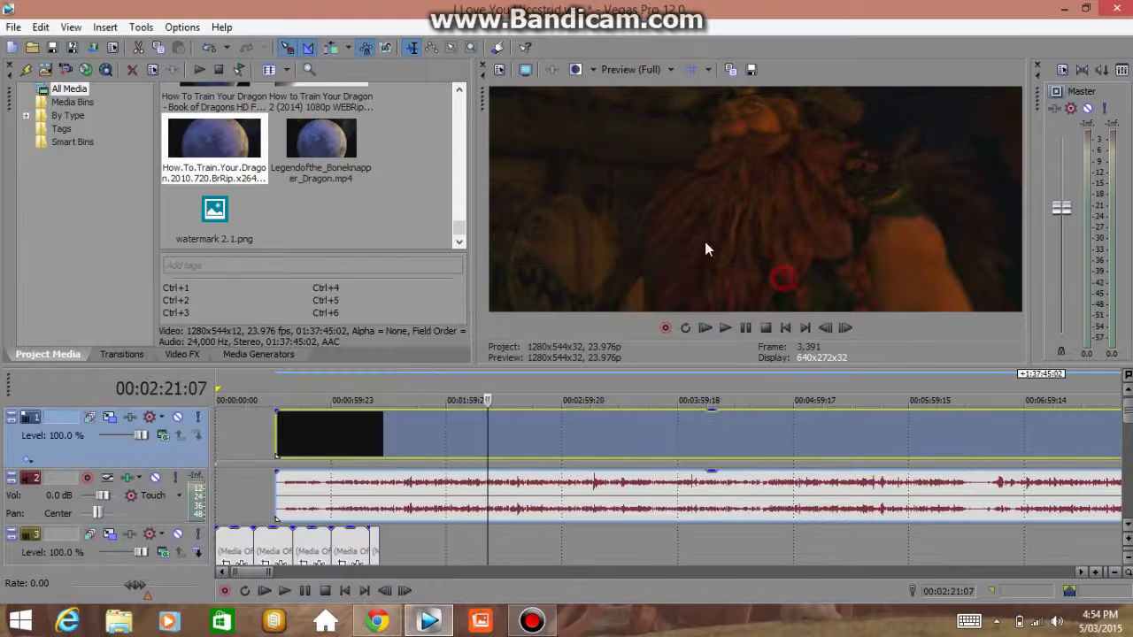
Step: Mark a loop region from 3:23:02 to 4:46:12 on the timeline
click(529, 71)
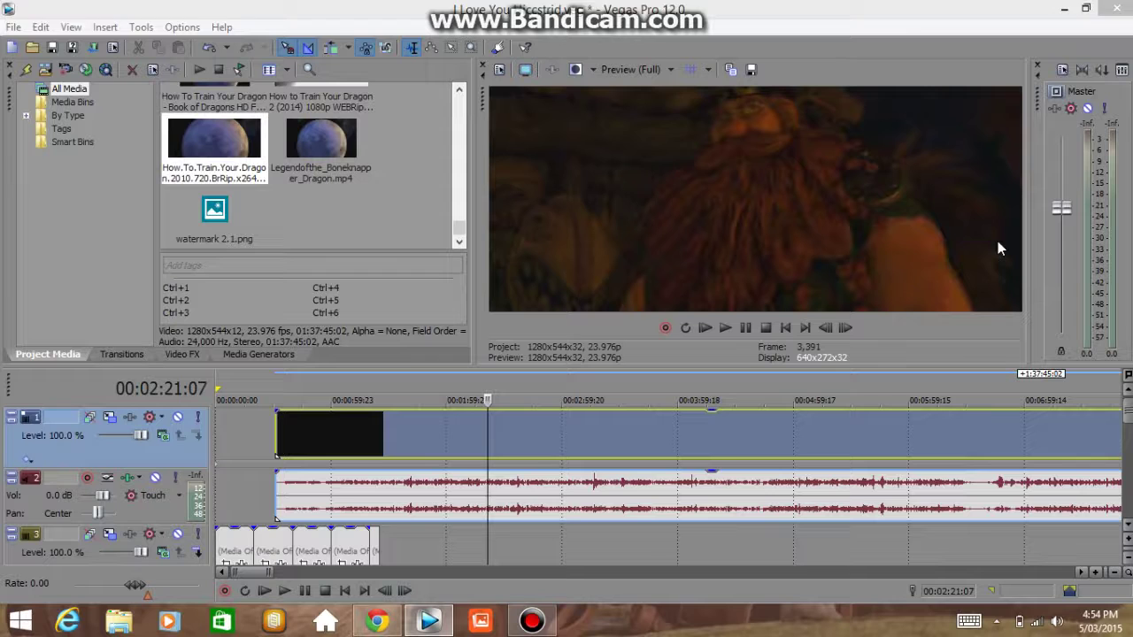
click(507, 434)
drag(628, 391, 396, 375)
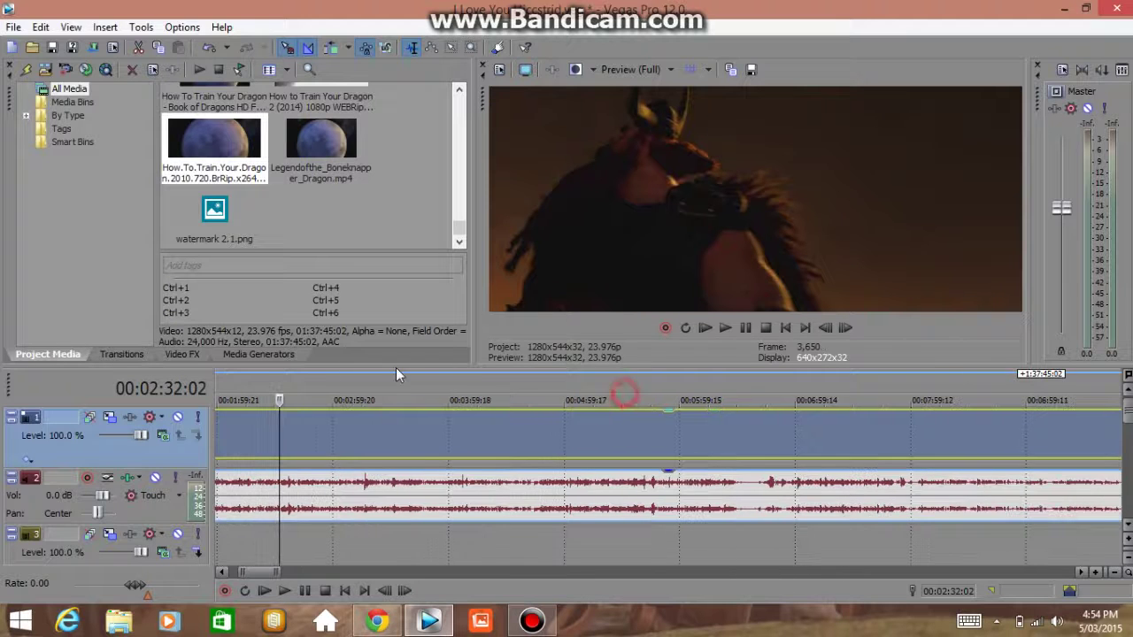
drag(536, 392, 378, 391)
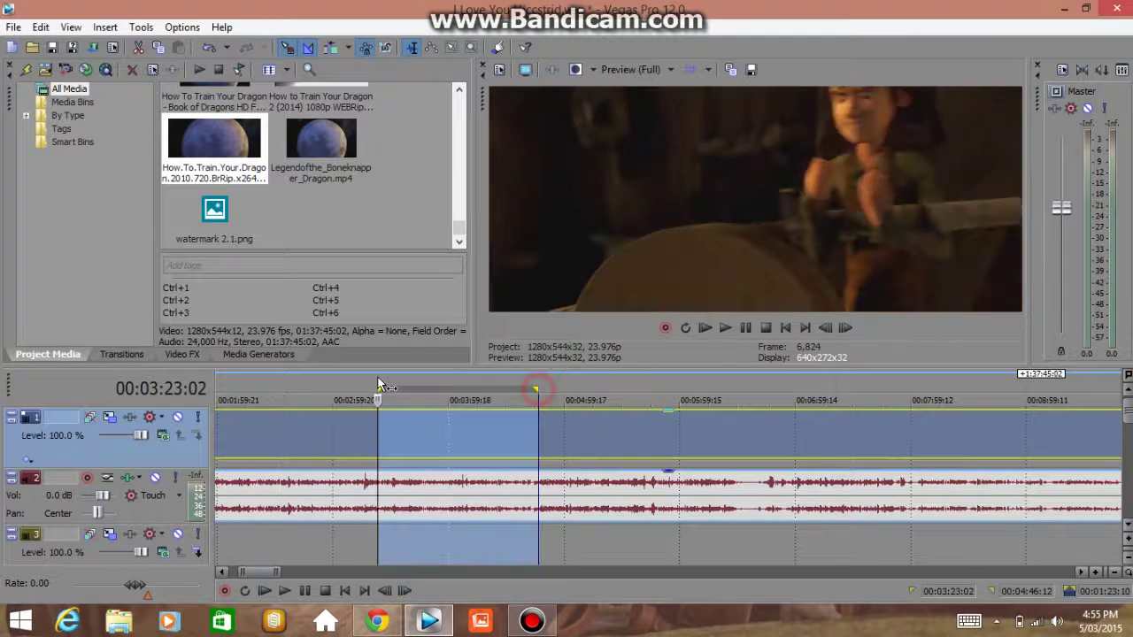
Step: In Render As, choose the Windows Media Video V11 8 Mbps HD 1080-30p preset
click(13, 26)
click(79, 147)
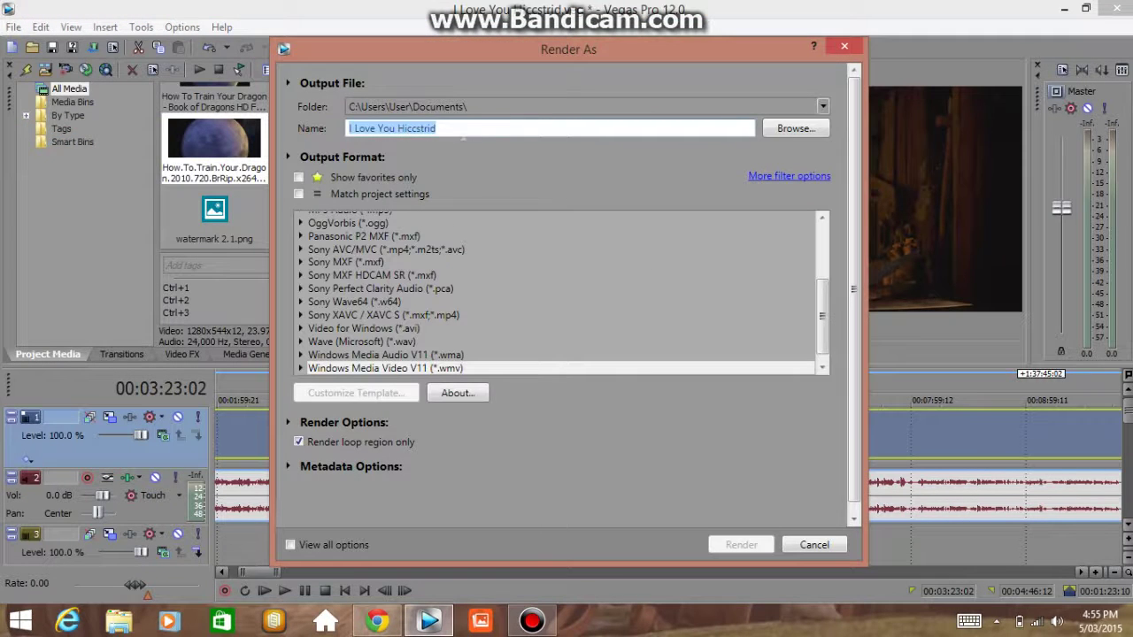
click(465, 127)
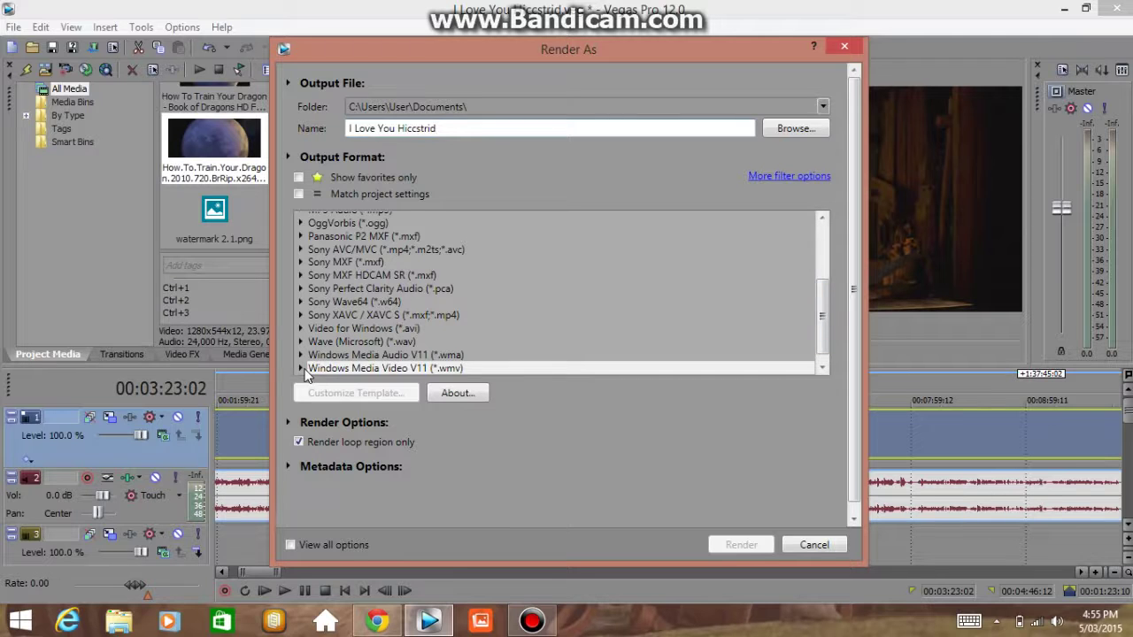
click(300, 368)
drag(814, 286, 814, 369)
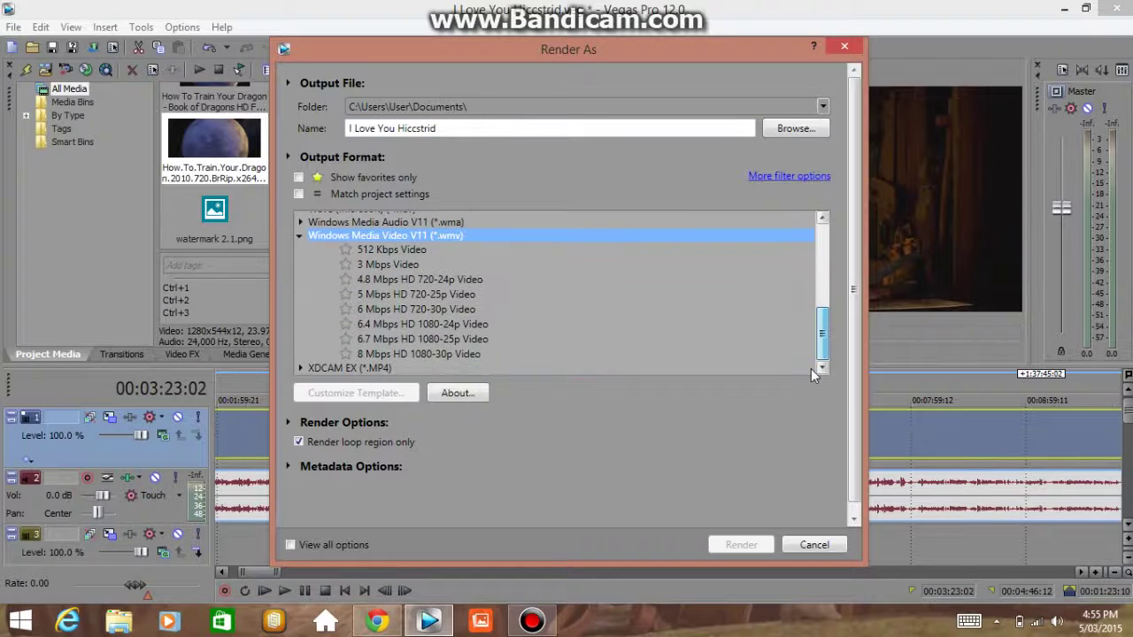
click(455, 354)
click(735, 545)
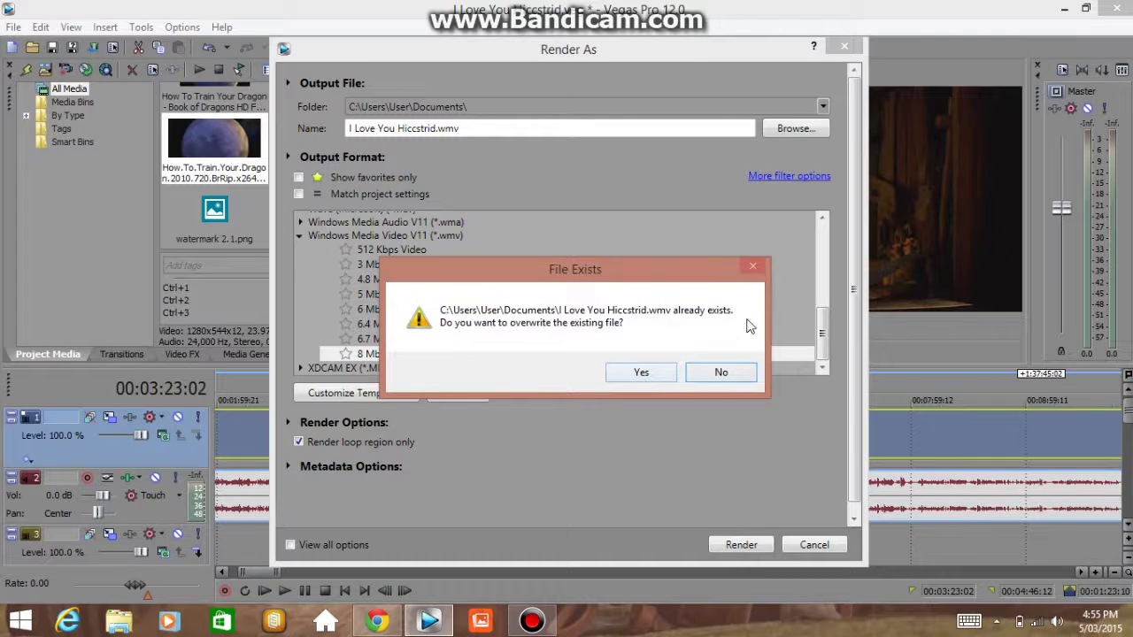
click(719, 372)
Step: Rename the output to I Love you.wmv, avoiding overwrite, and start rendering
click(398, 129)
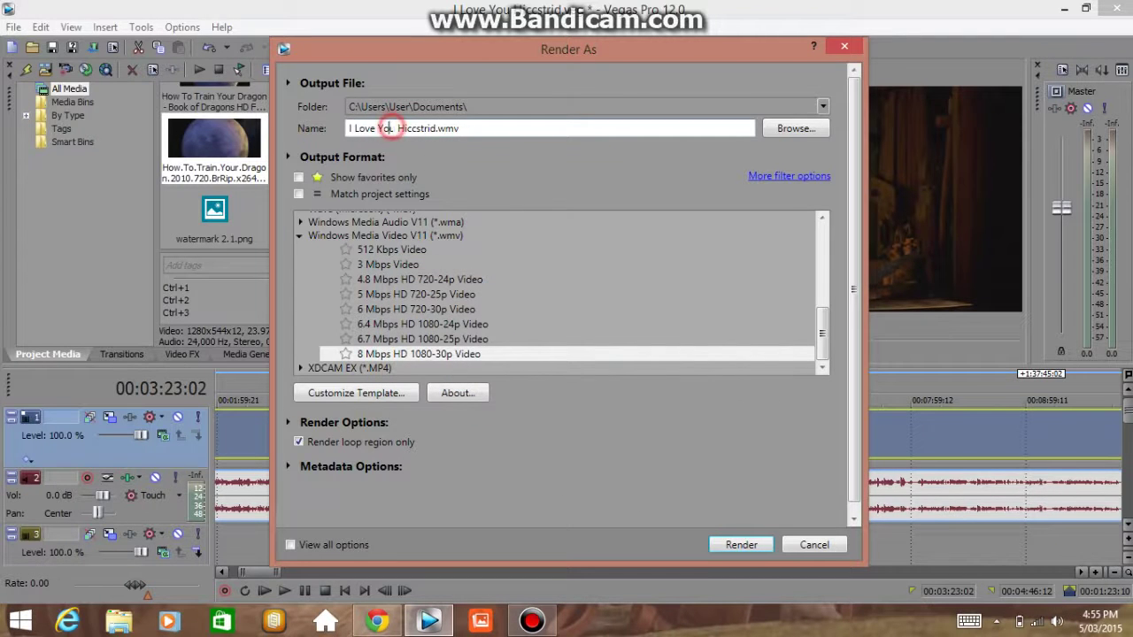
key(BackSpace)
key(BackSpace)
key(BackSpace)
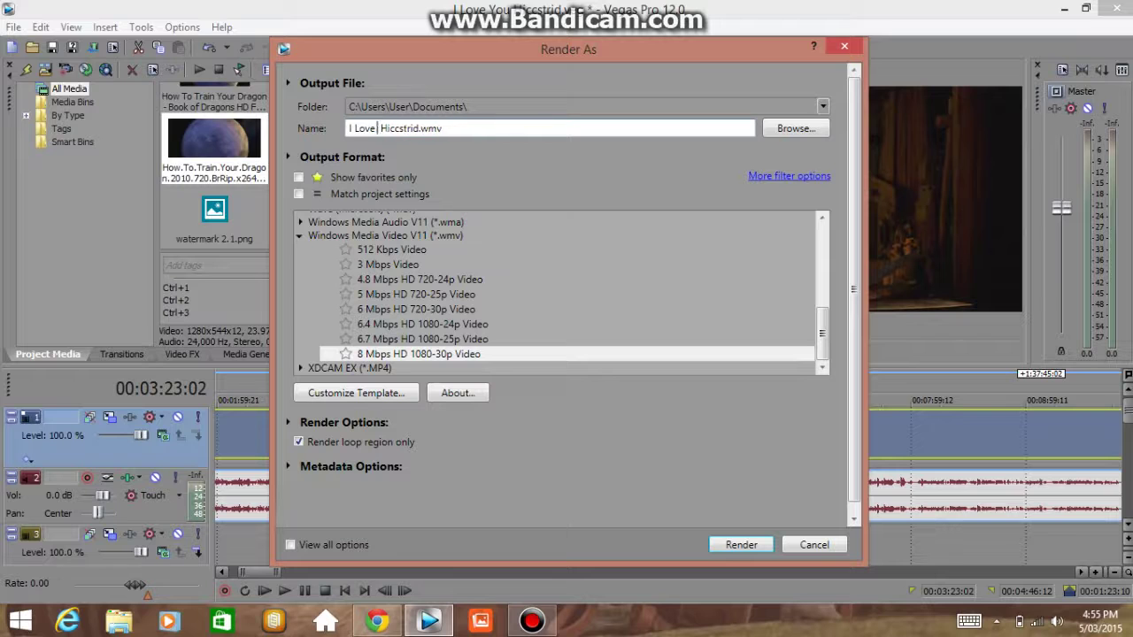
text(you)
click(731, 546)
click(722, 370)
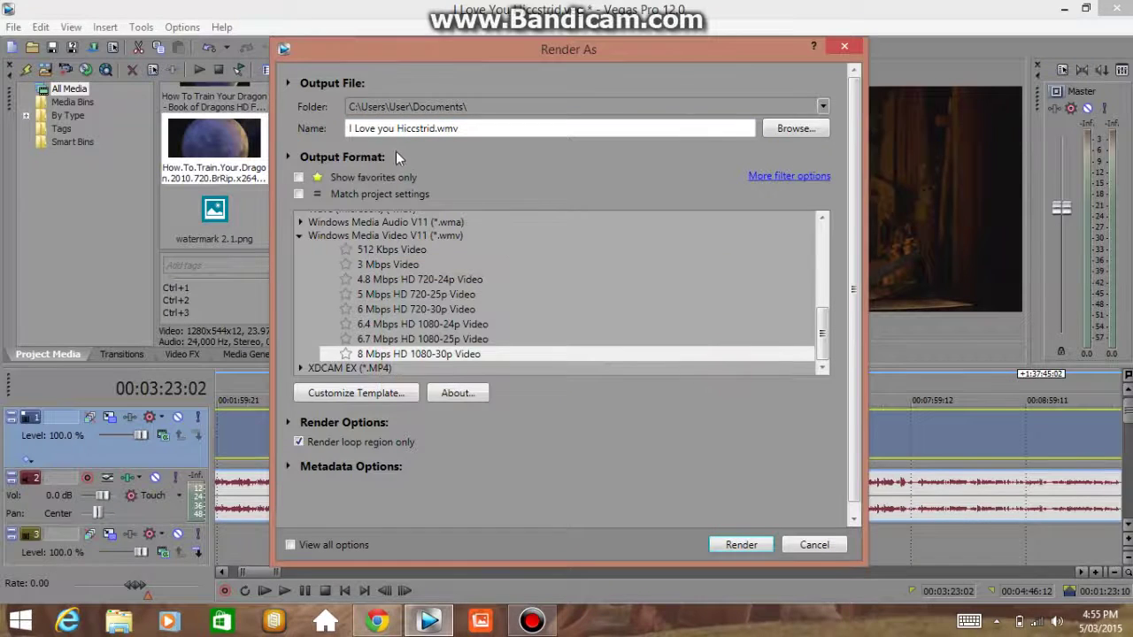
drag(433, 129, 406, 128)
key(BackSpace)
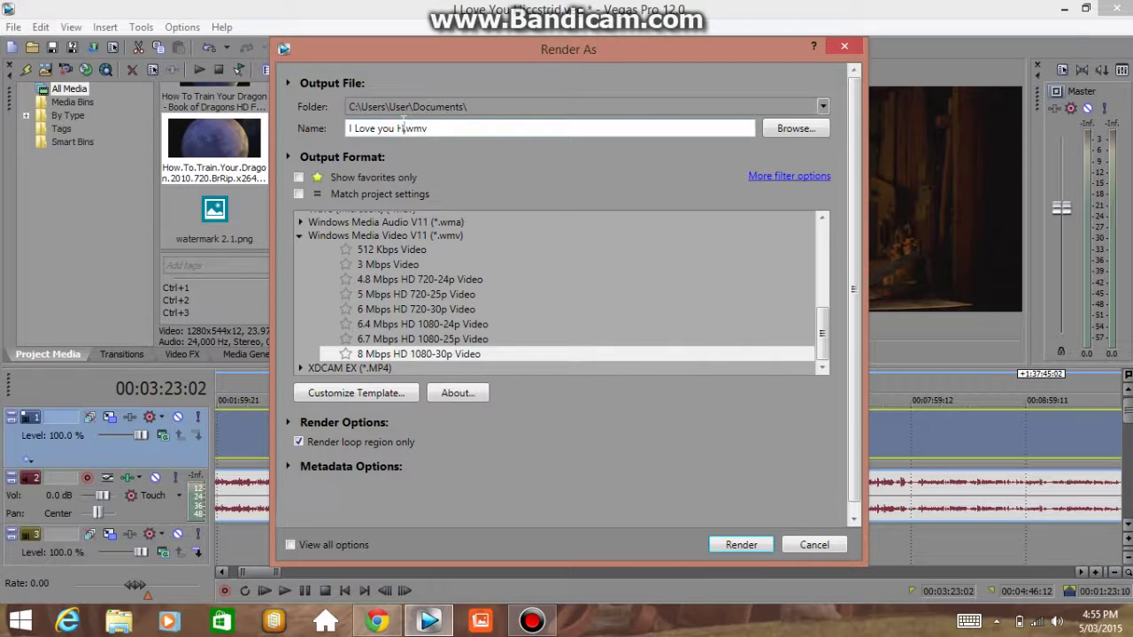
click(731, 545)
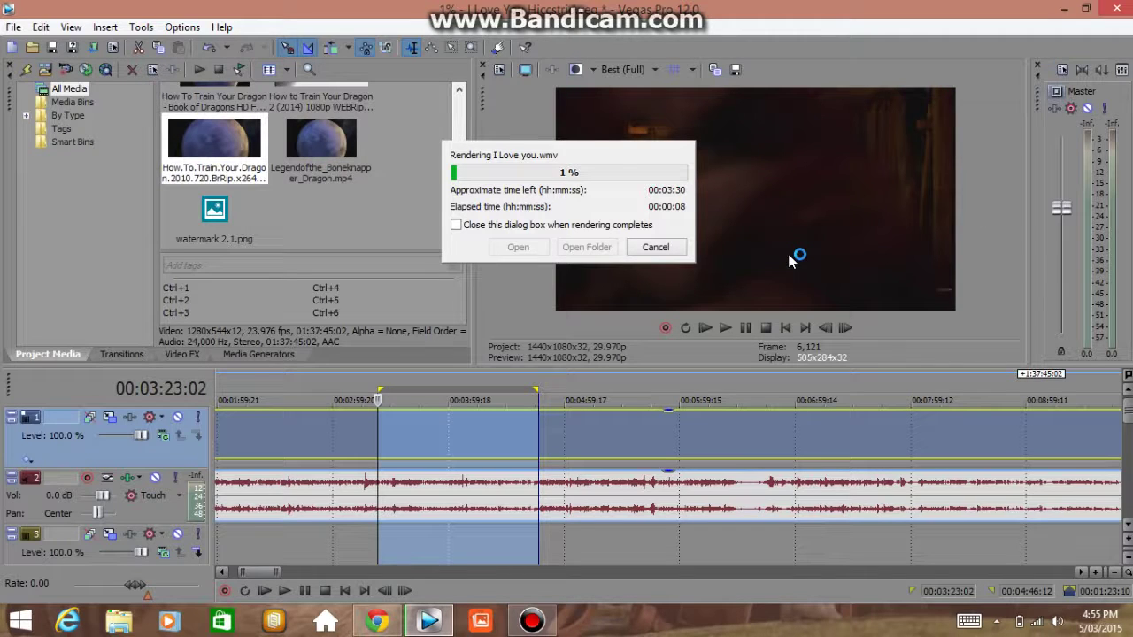
Step: Cancel the render at 1% and clear the selection, leaving the playhead at 00:04:00:21
click(656, 247)
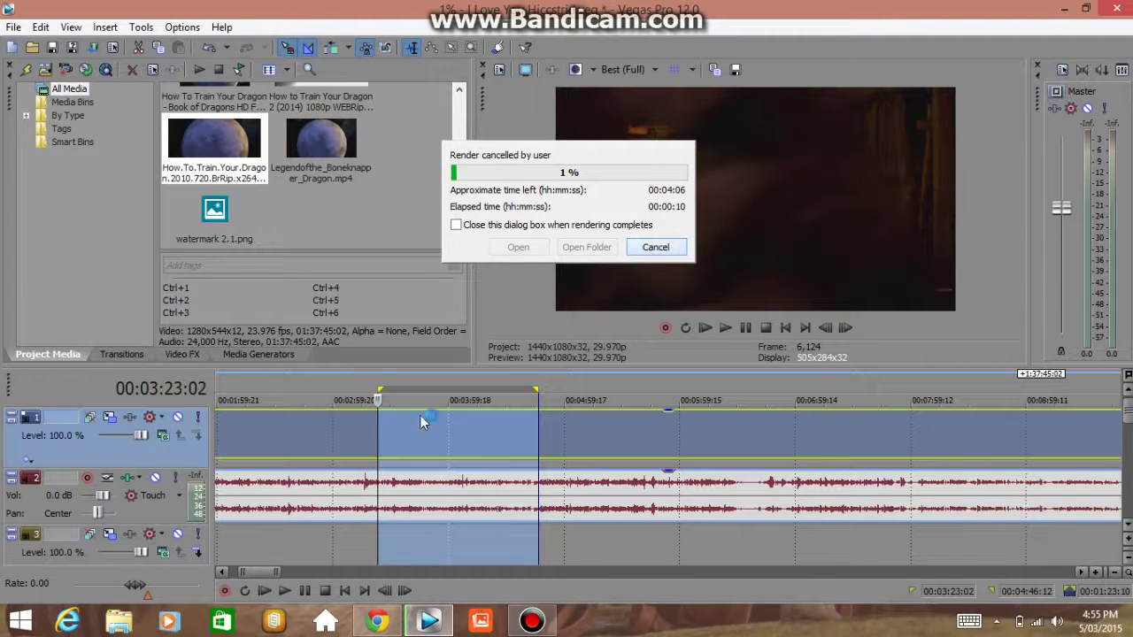
click(450, 455)
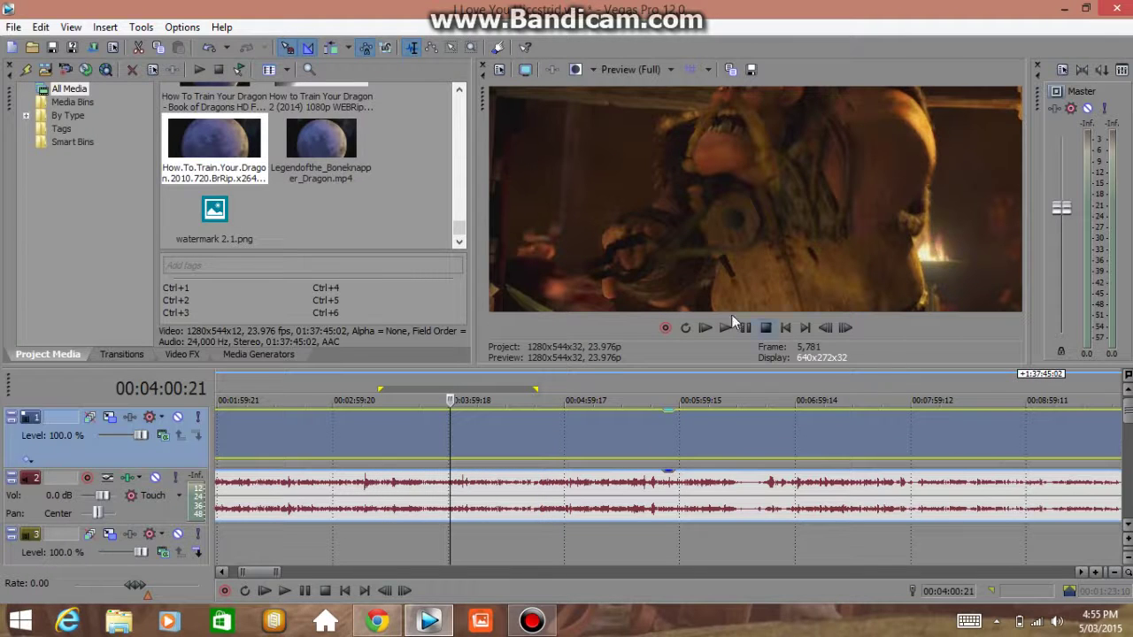
Step: Place the playhead near 19:52 and delete the movie events from the timeline
click(454, 452)
scroll(453, 449, down, 5)
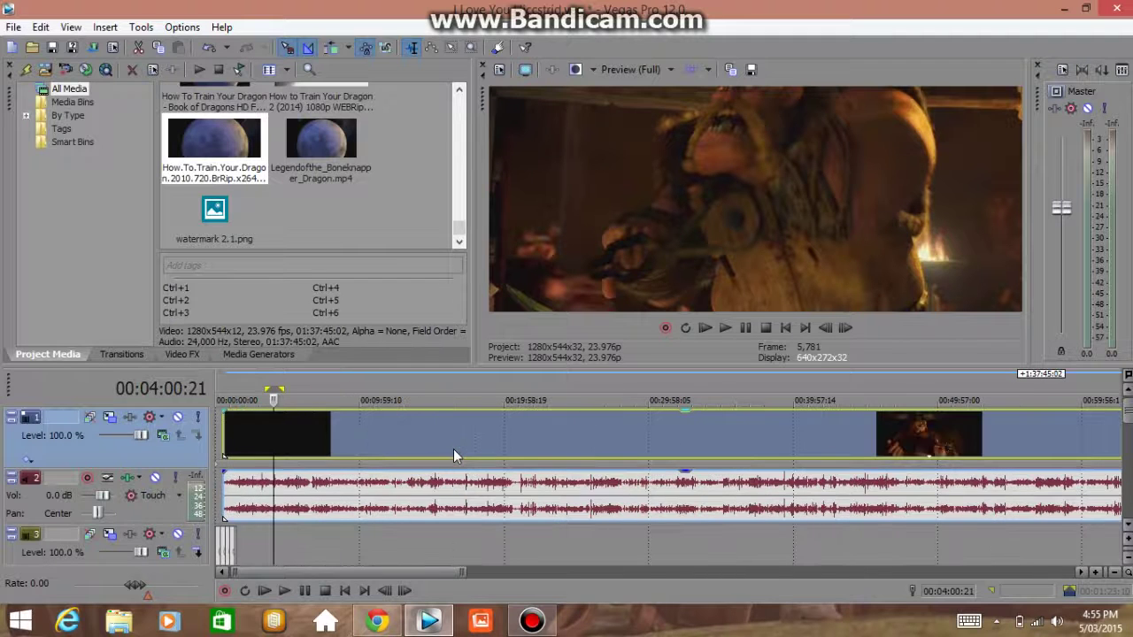
click(503, 453)
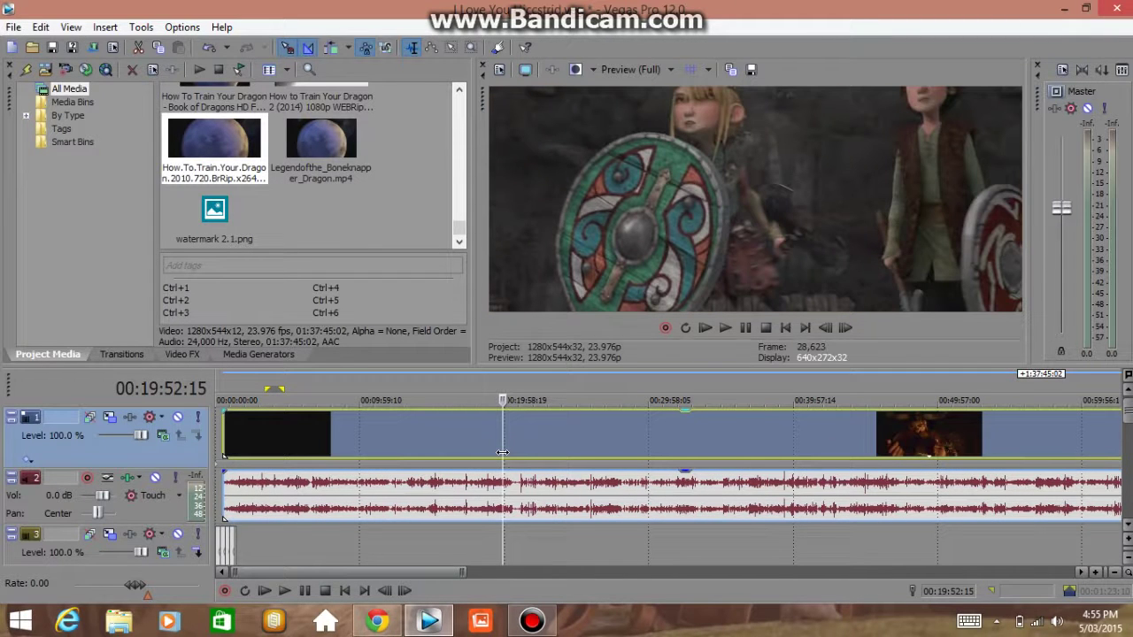
key(Delete)
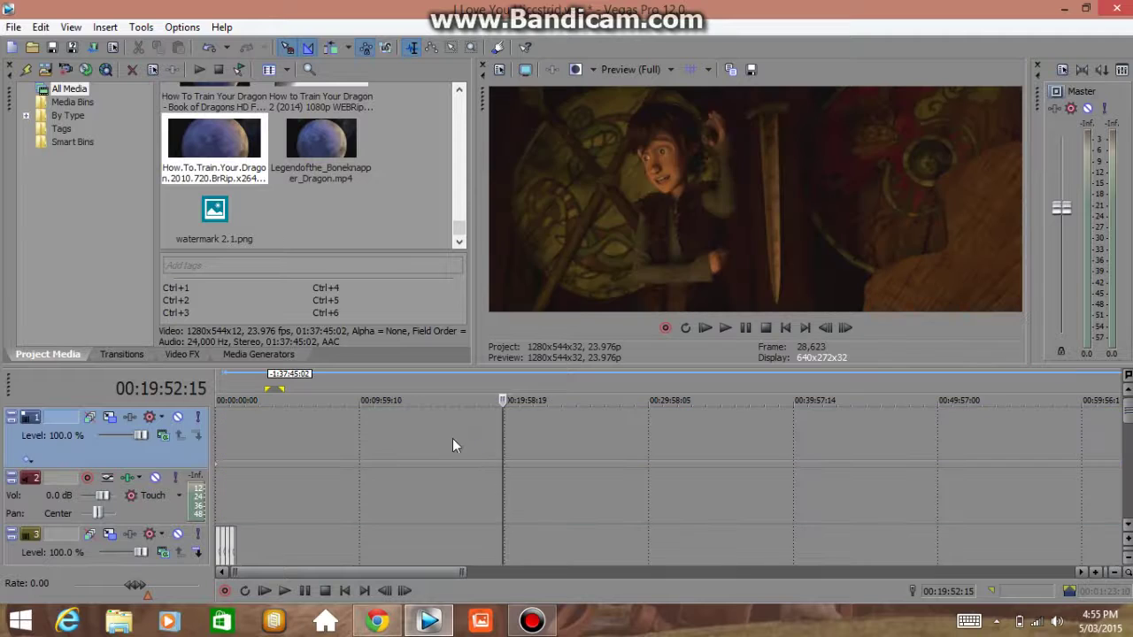
right_click(452, 438)
Step: Undo back through the edit history to remove the dropped movie and the added track
click(41, 26)
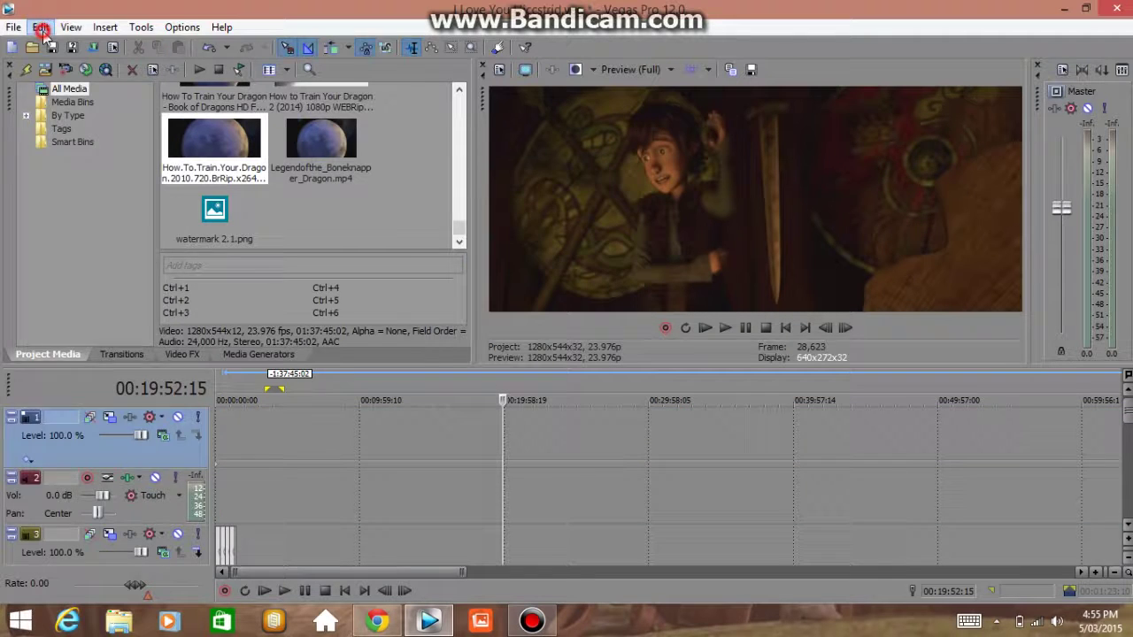
click(55, 46)
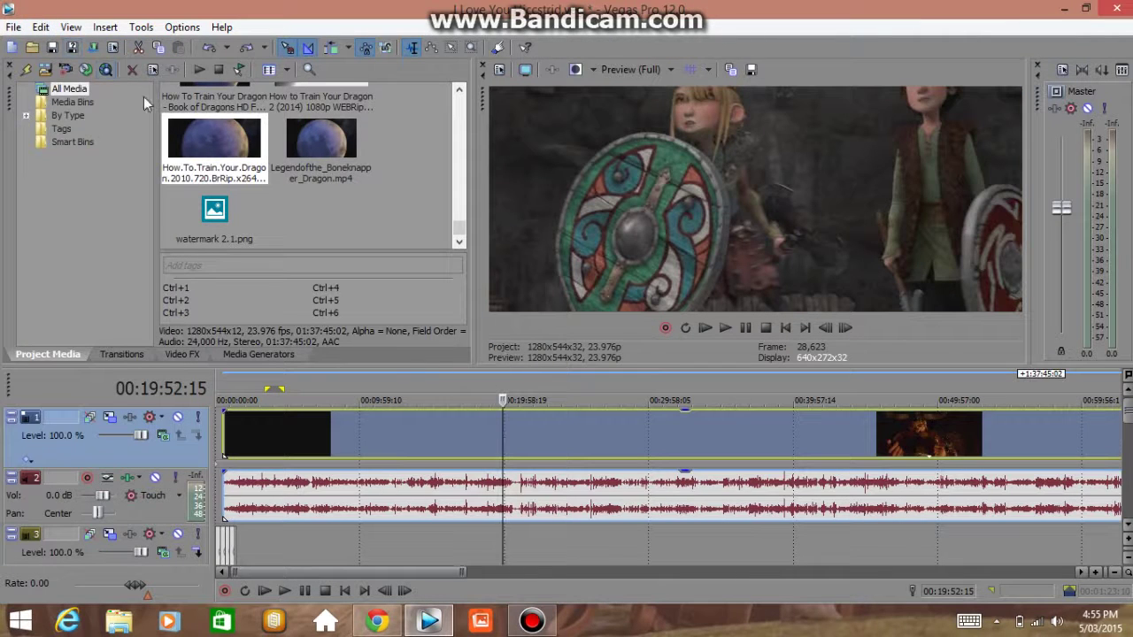
click(41, 26)
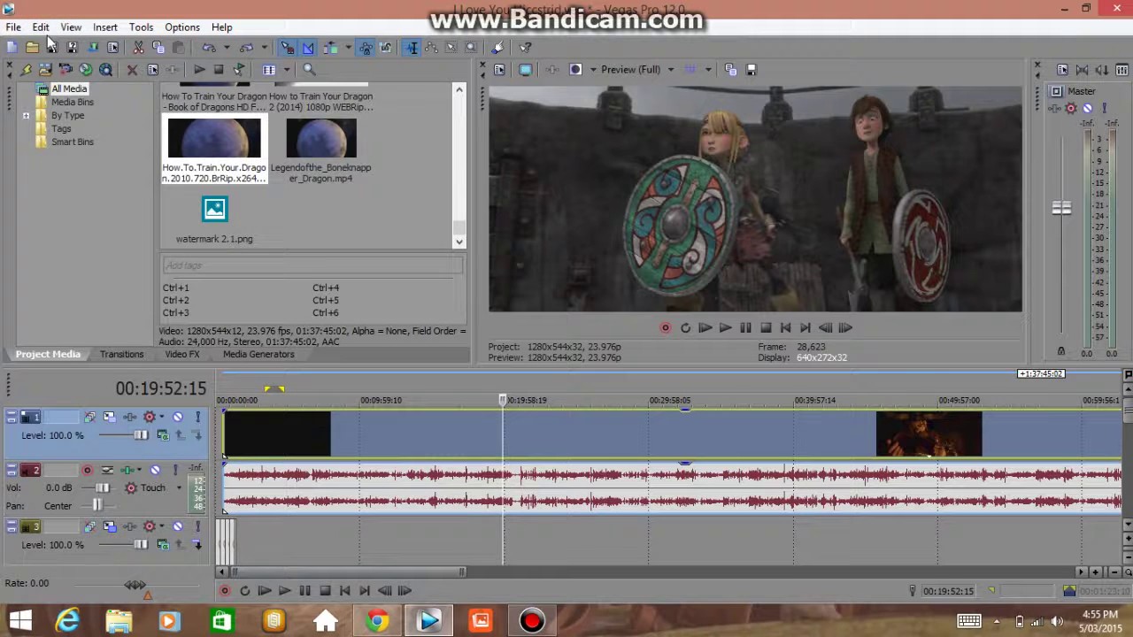
click(41, 26)
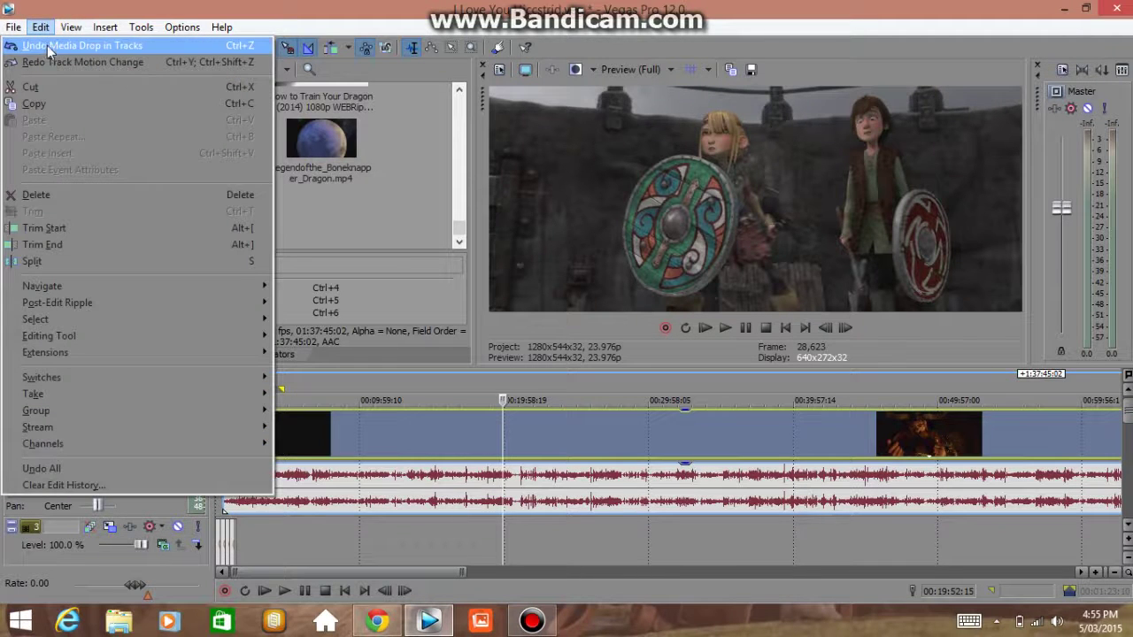
click(51, 45)
click(40, 27)
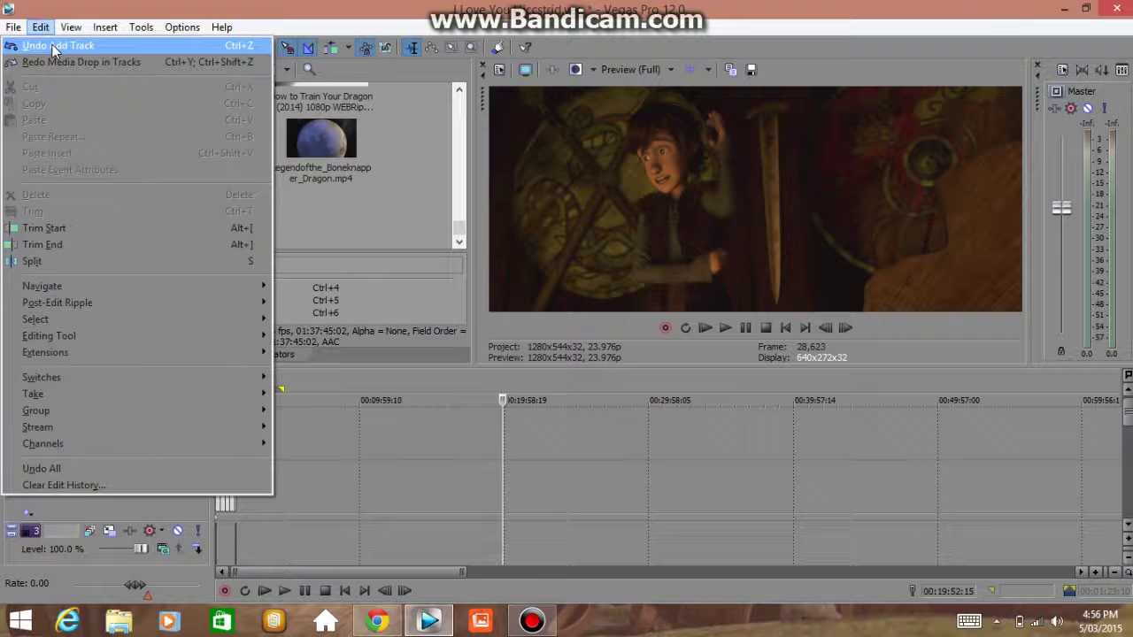
click(51, 42)
click(1127, 524)
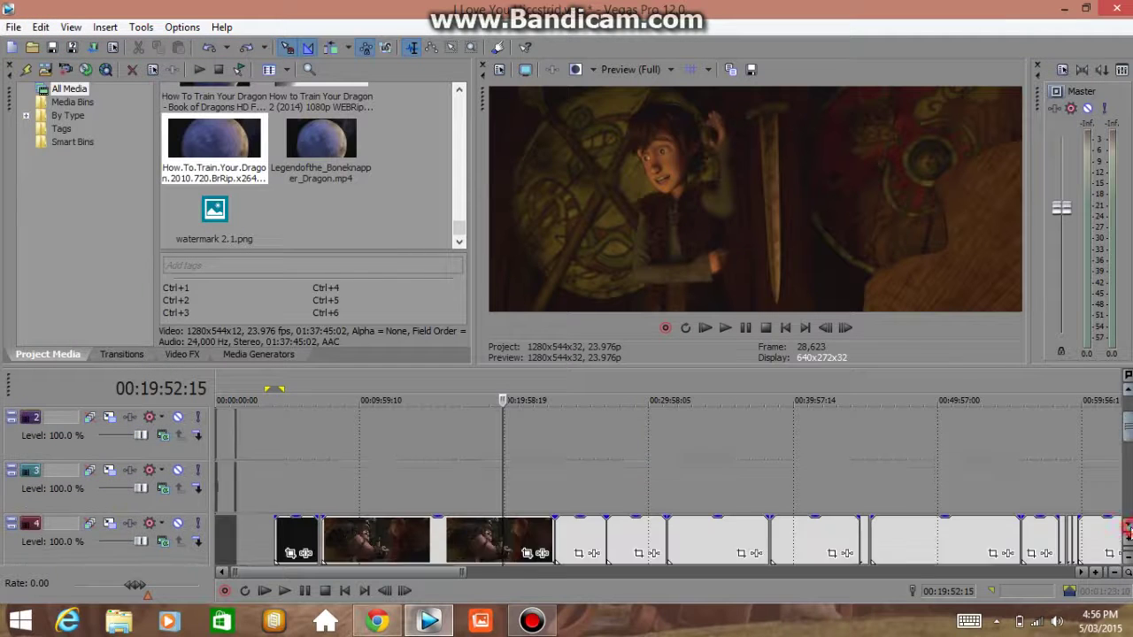
Step: Select the clip-sequence track and park the playhead past the end of the clips
click(228, 485)
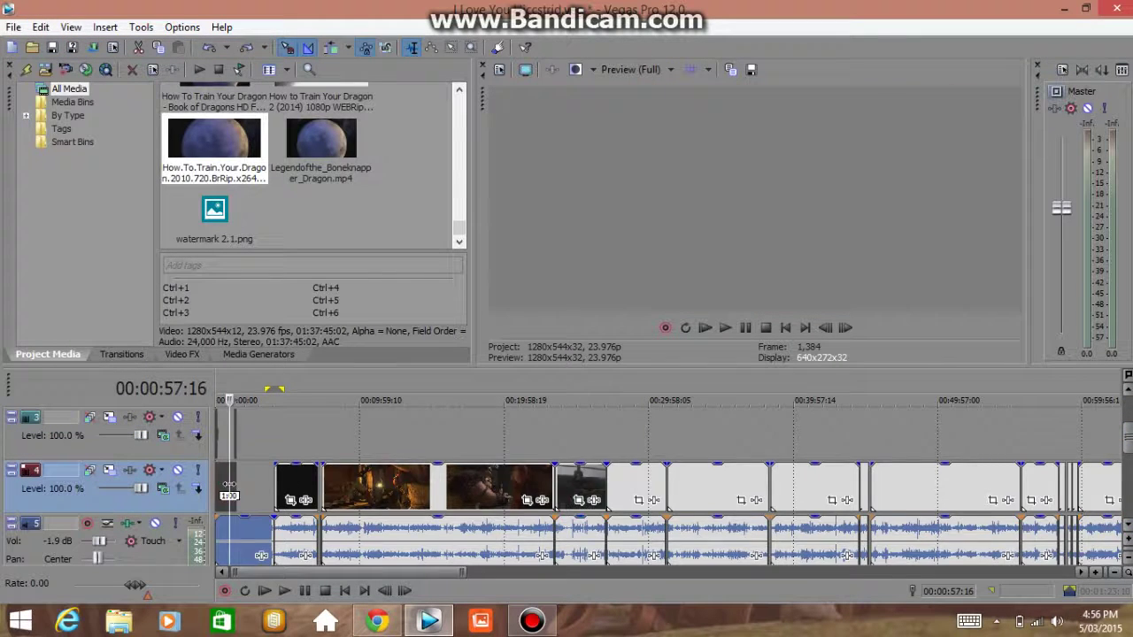
scroll(227, 485, up, 3)
scroll(228, 486, down, 3)
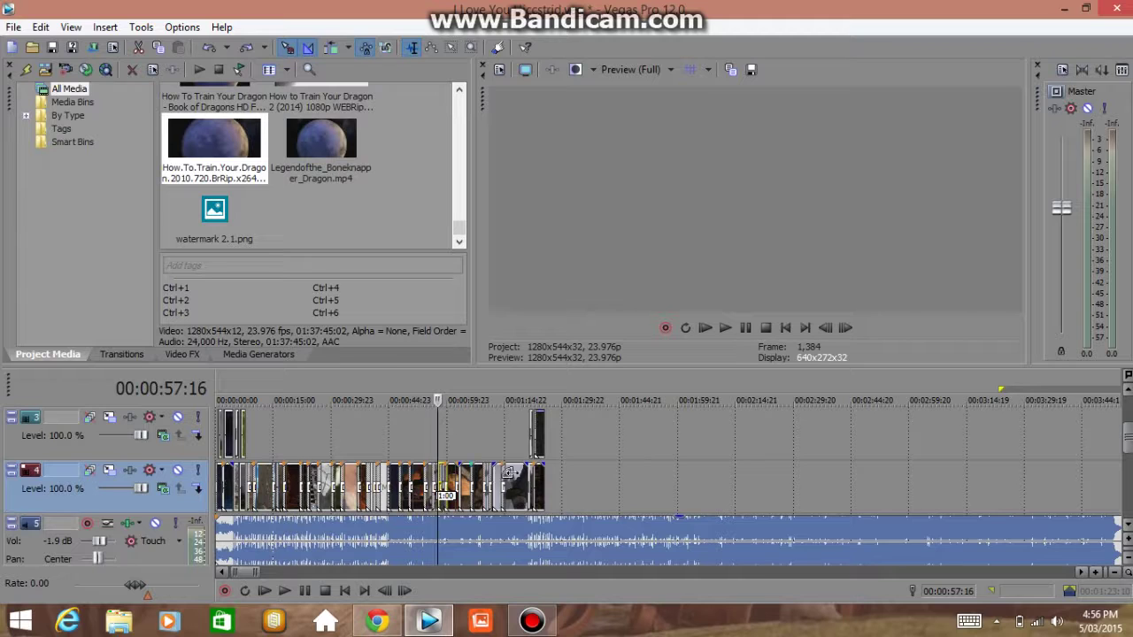
click(571, 497)
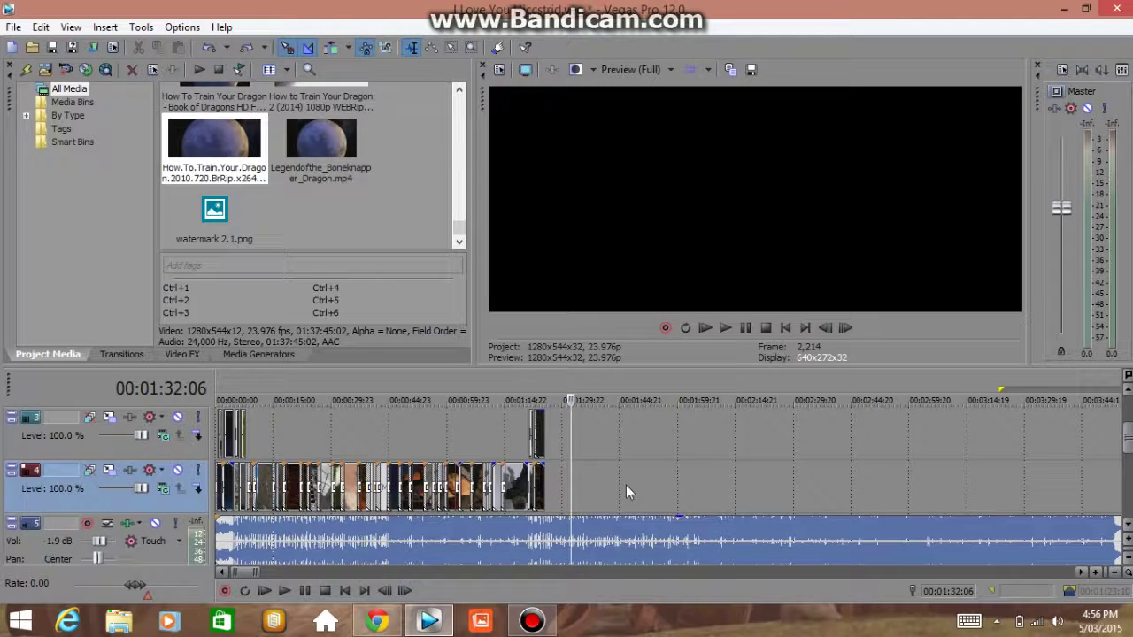
click(377, 622)
Step: Show the own channel's videos, then open the 1998Ebb Backup Channel's Videos tab via Subscriptions
click(394, 10)
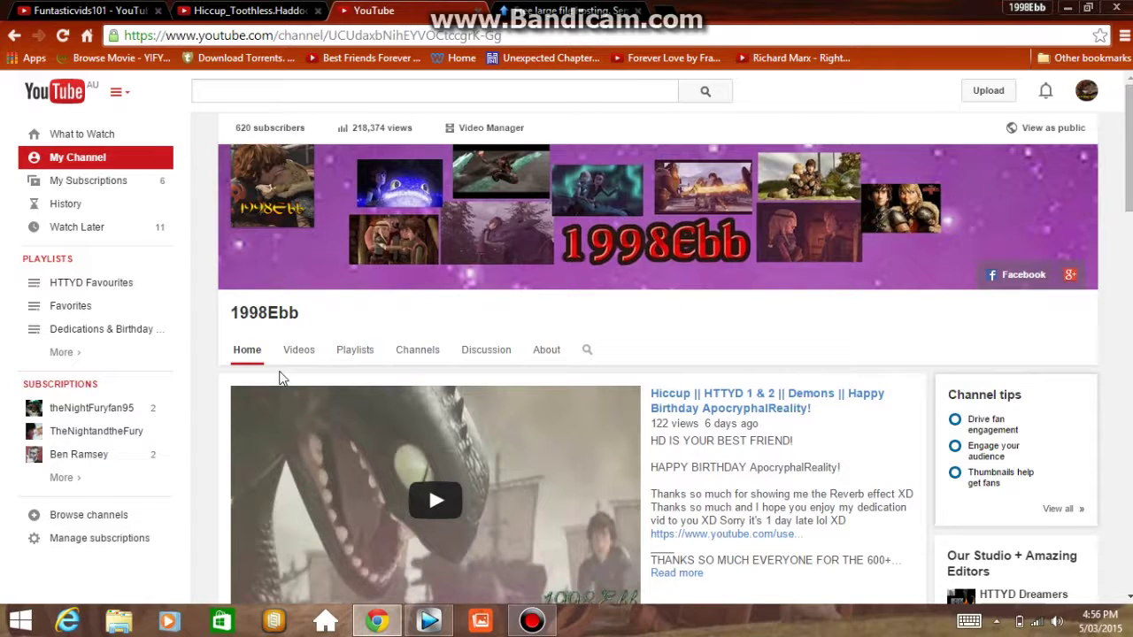
click(297, 349)
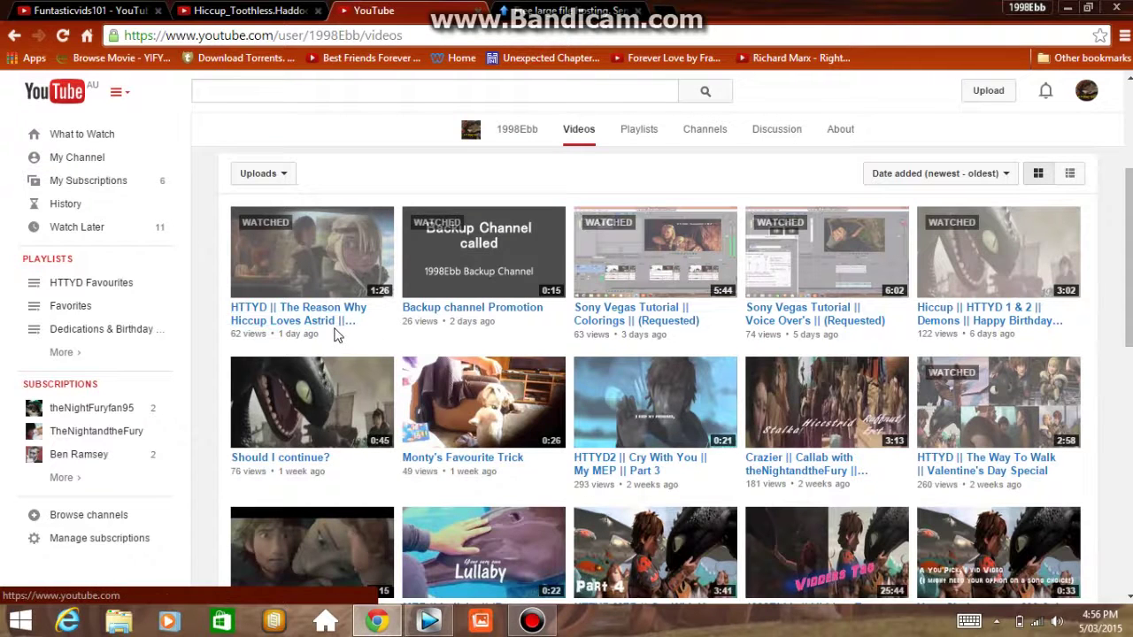
click(98, 475)
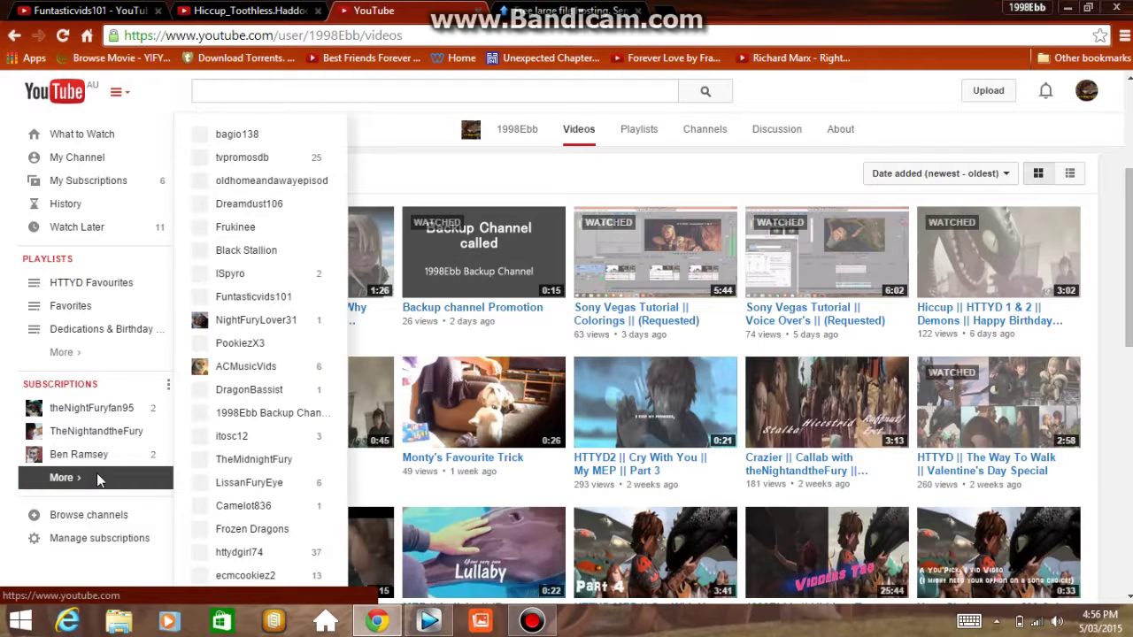
click(270, 423)
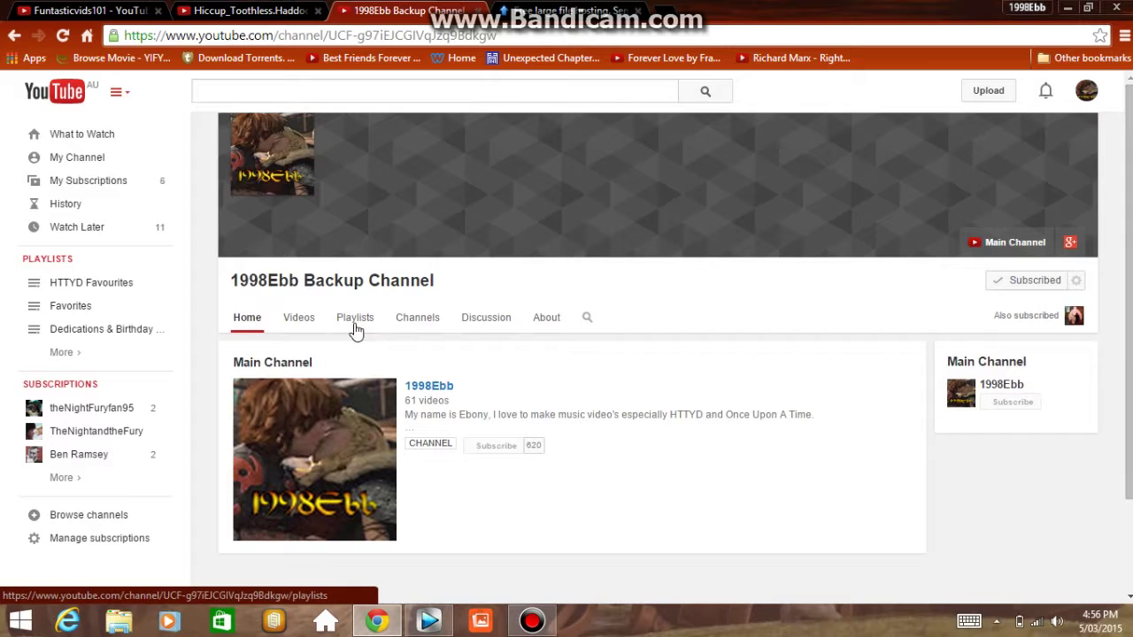
click(299, 317)
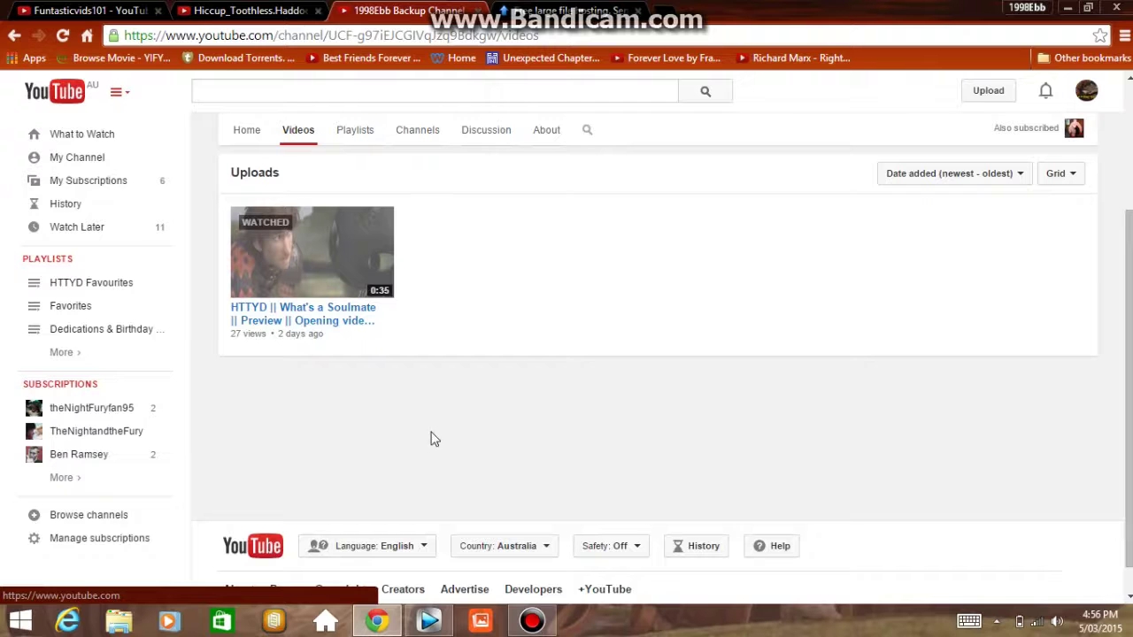
Step: Via My Channel and the channel tab, reload the main 1998Ebb channel's Home page
click(116, 163)
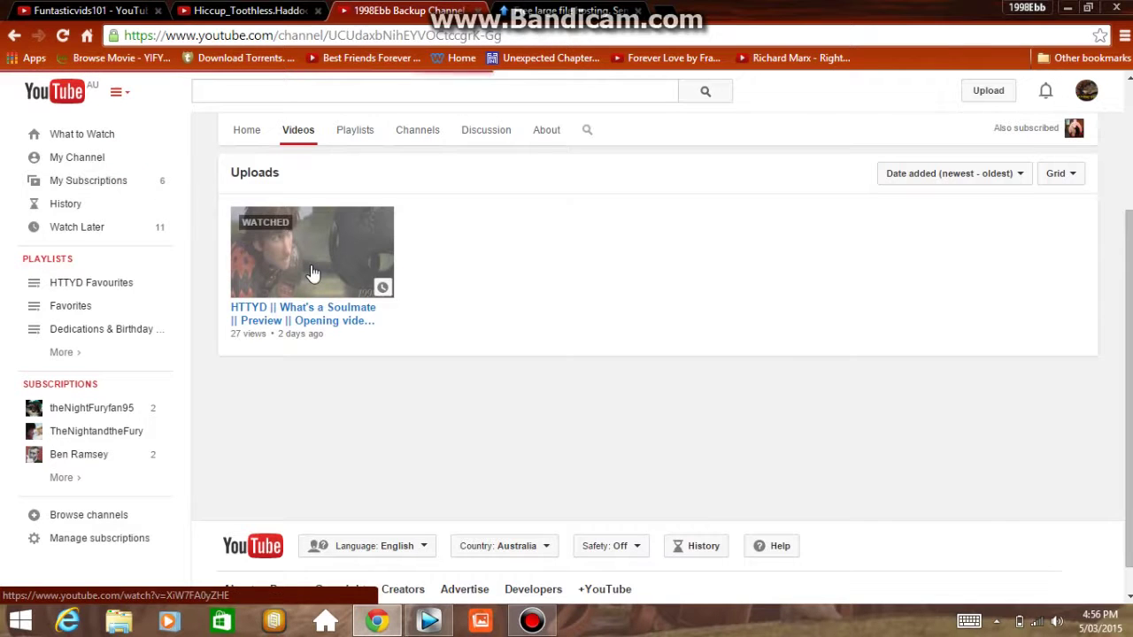
click(253, 11)
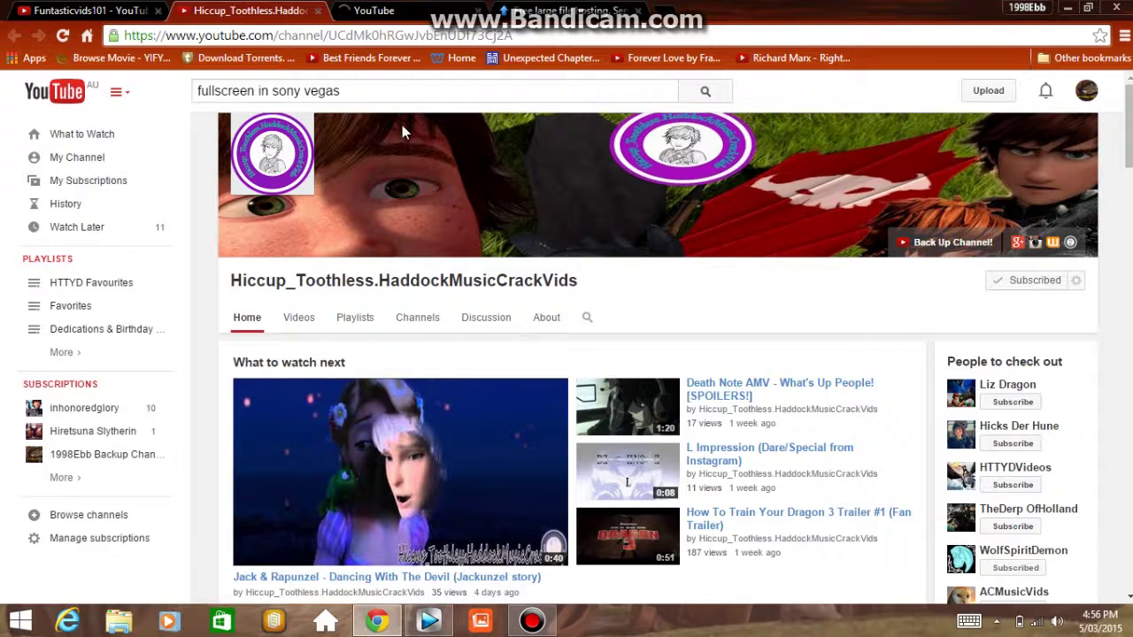
click(428, 624)
click(376, 621)
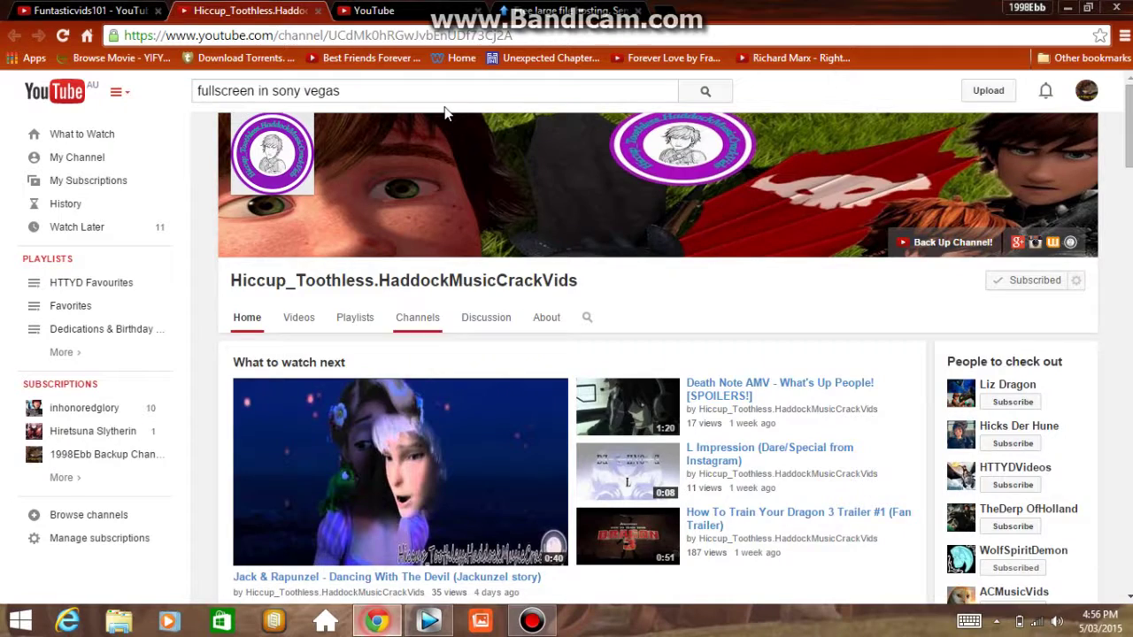
click(372, 10)
click(246, 126)
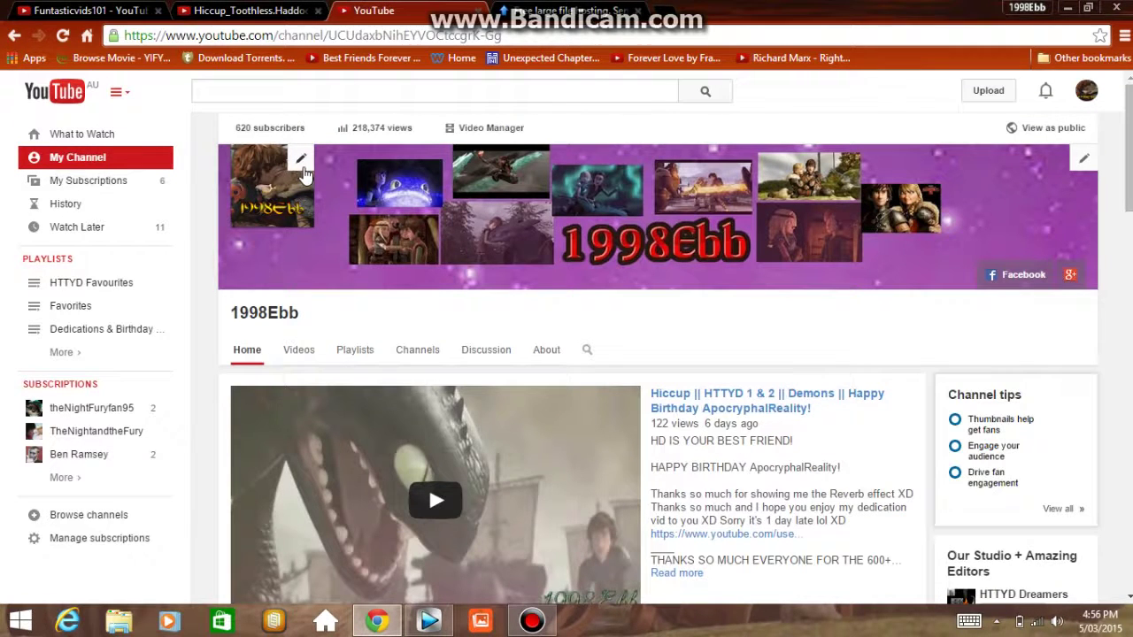
click(107, 168)
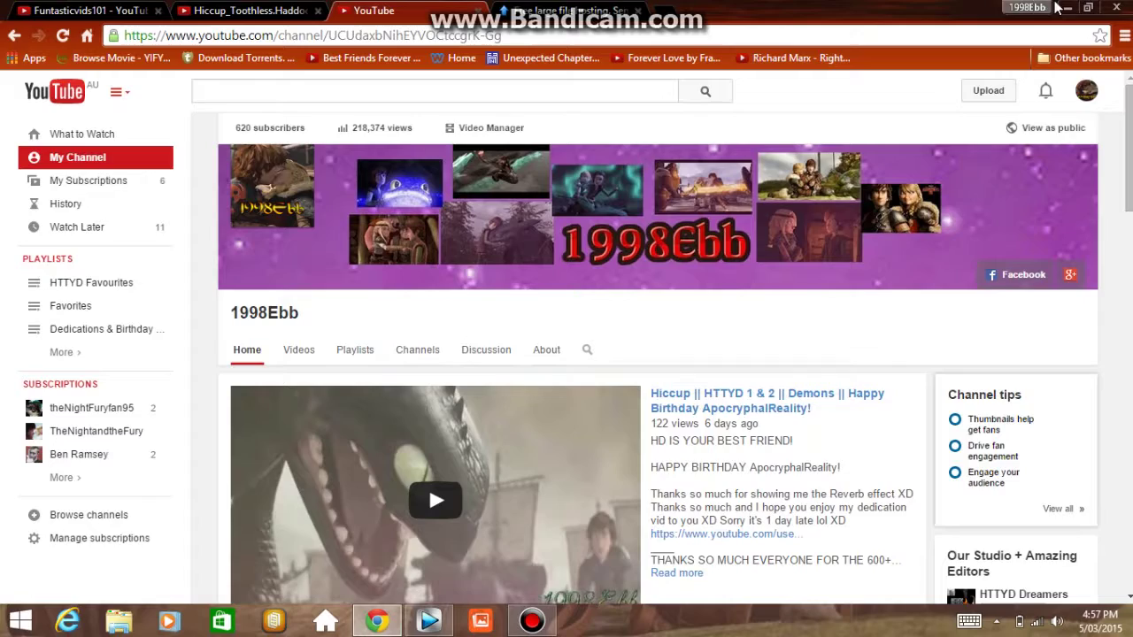
Step: Minimize Chrome and Vegas Pro and bring up the Bandicam window from the taskbar
click(1064, 7)
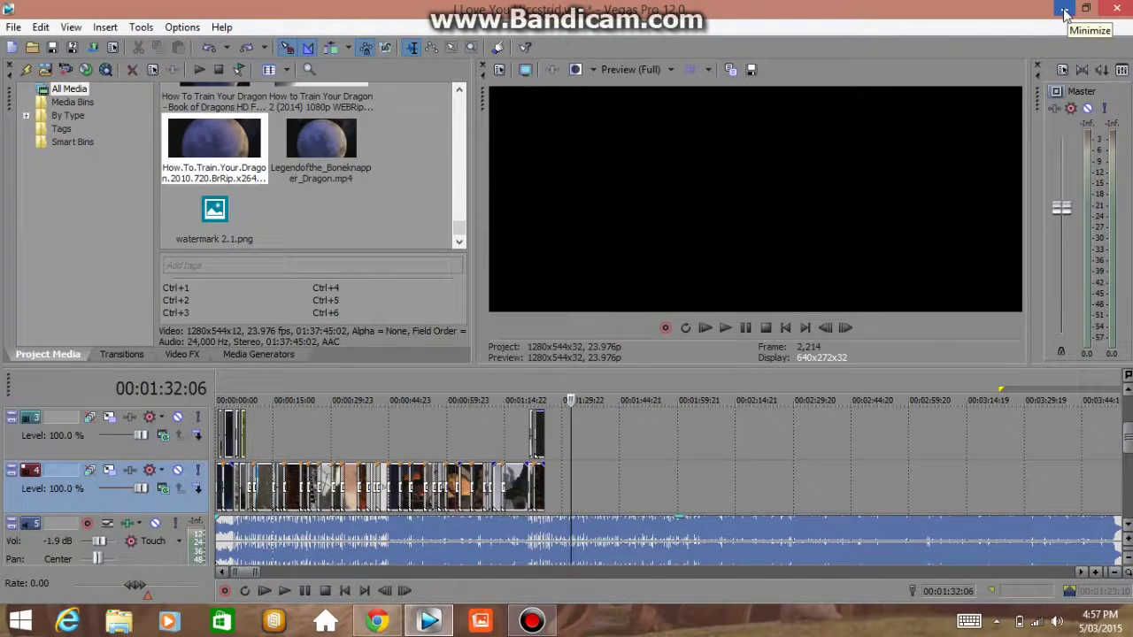
click(1065, 10)
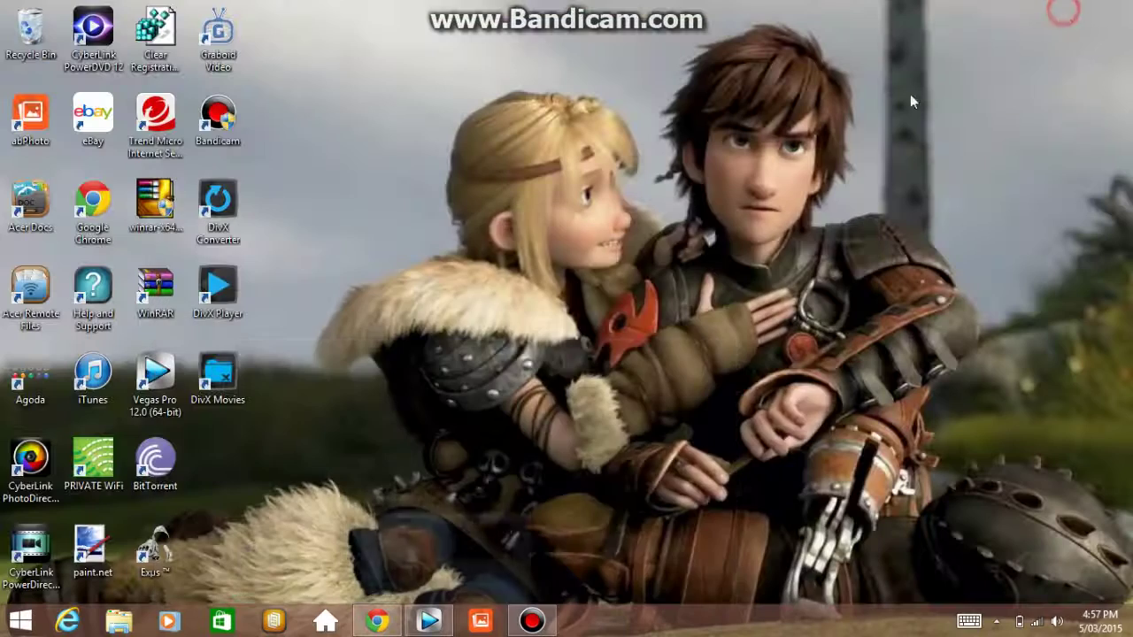
click(531, 622)
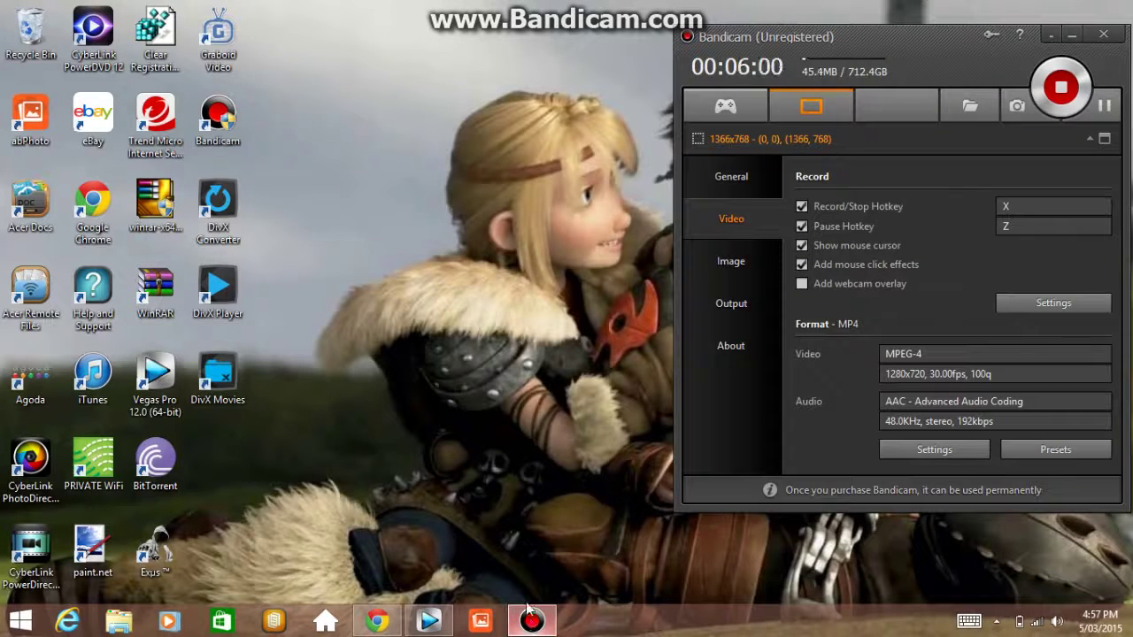